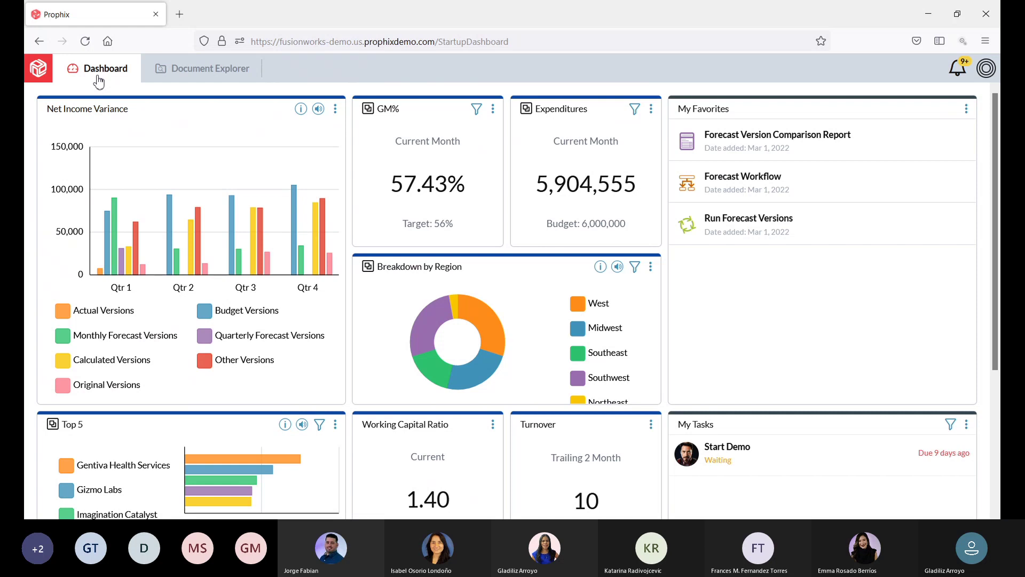
# - Open the Version dimension of the Finance Model in Model Manager
pyautogui.click(42, 70)
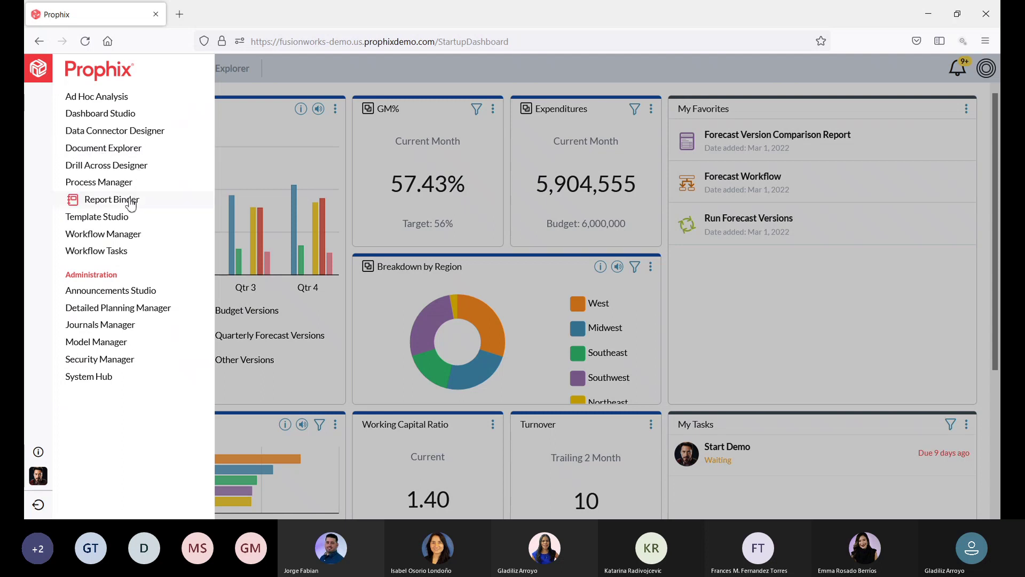
pyautogui.click(101, 344)
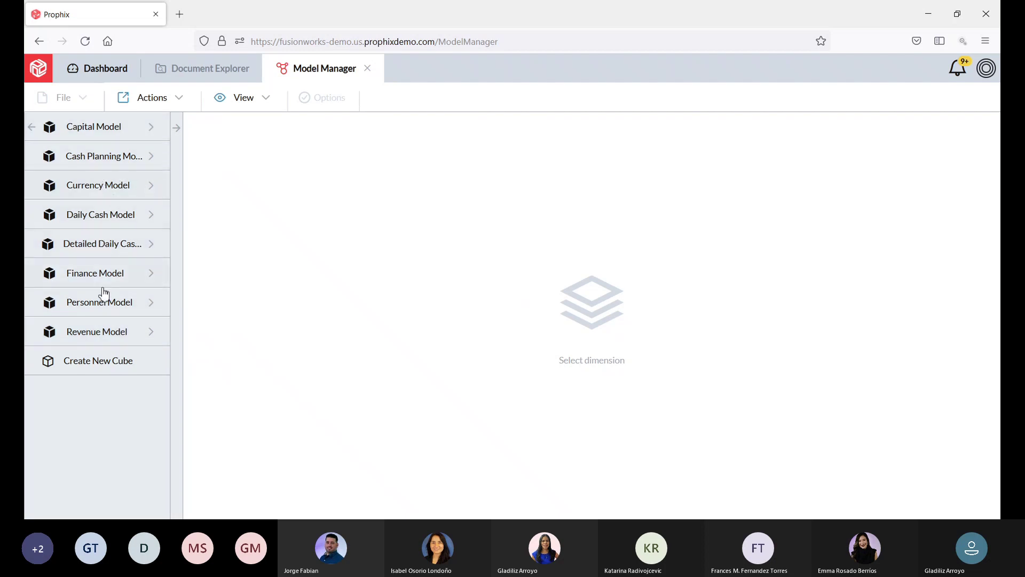
pyautogui.click(149, 276)
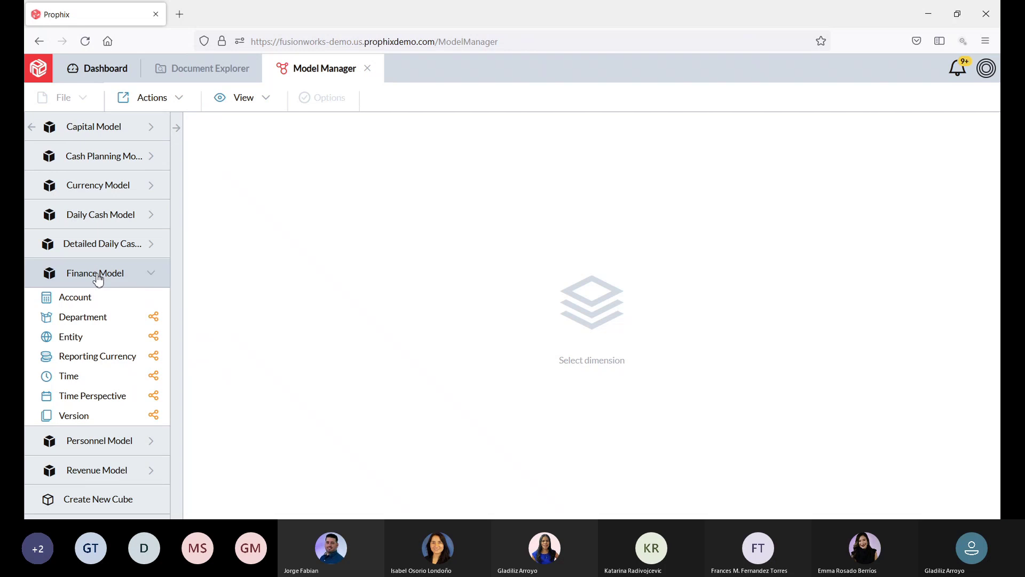
pyautogui.click(85, 418)
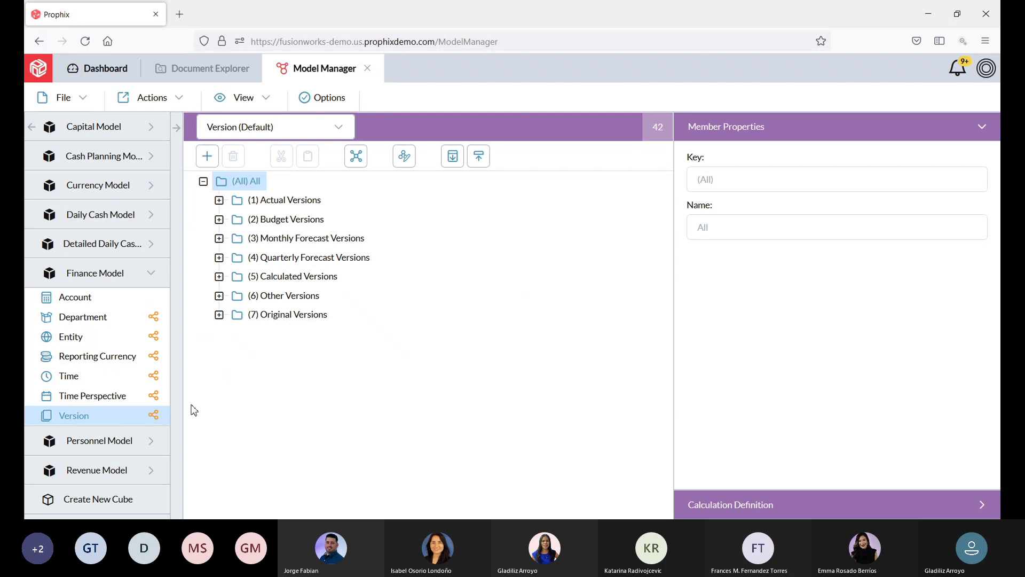
# - Expand the Actual, Budget and Monthly Forecast Versions groups and review their members
pyautogui.click(219, 201)
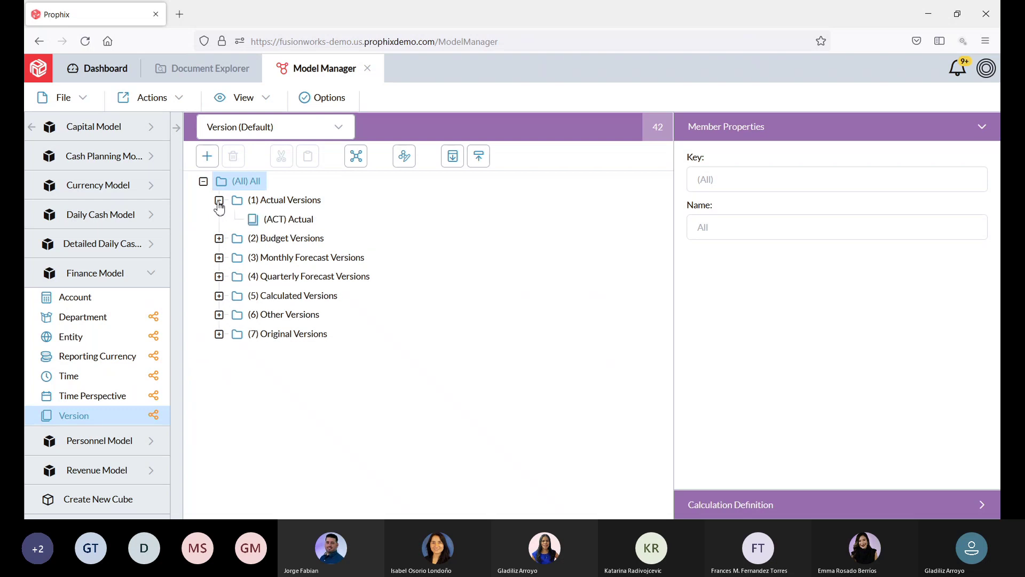
pyautogui.click(277, 219)
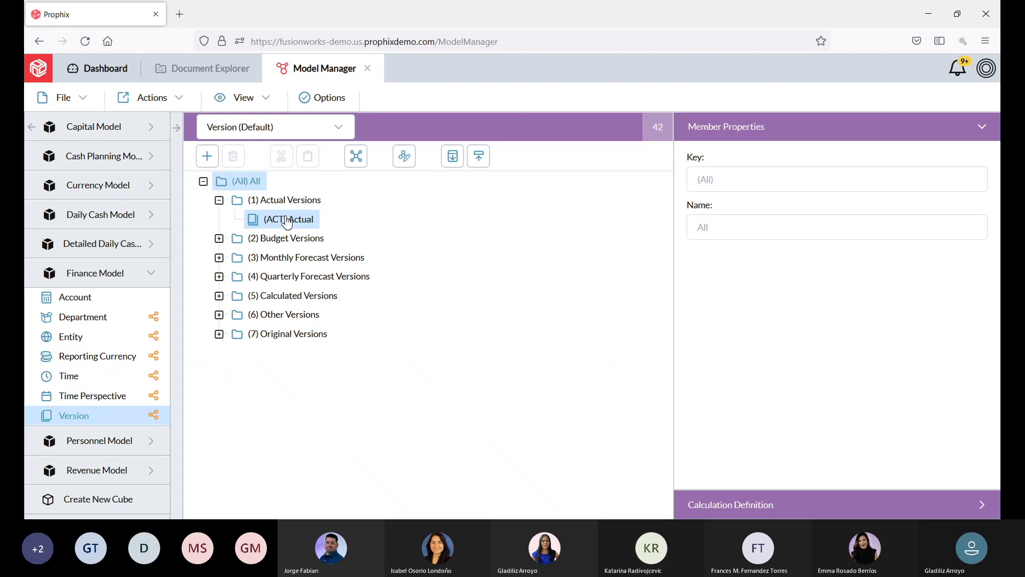
pyautogui.click(219, 238)
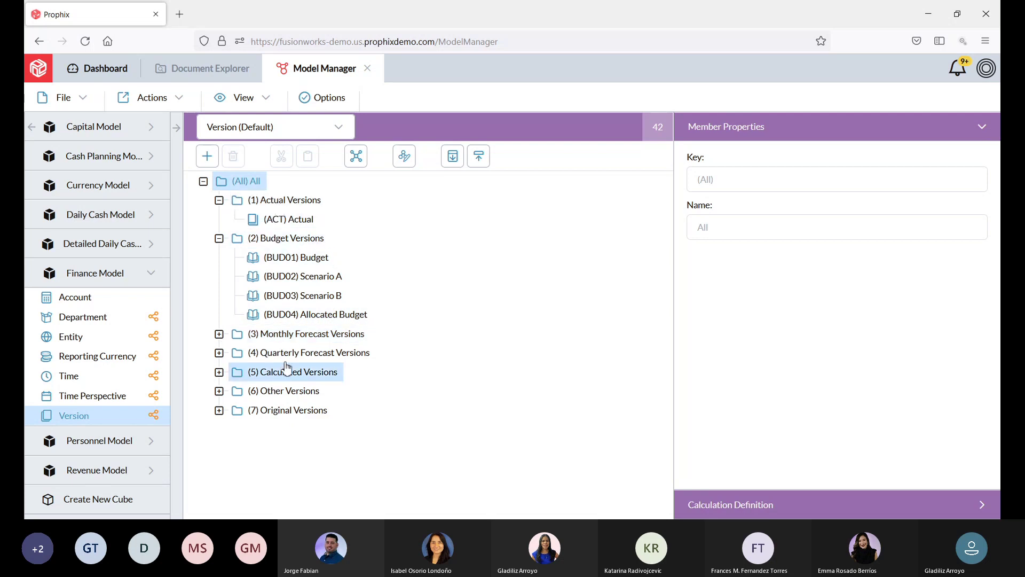
pyautogui.click(219, 335)
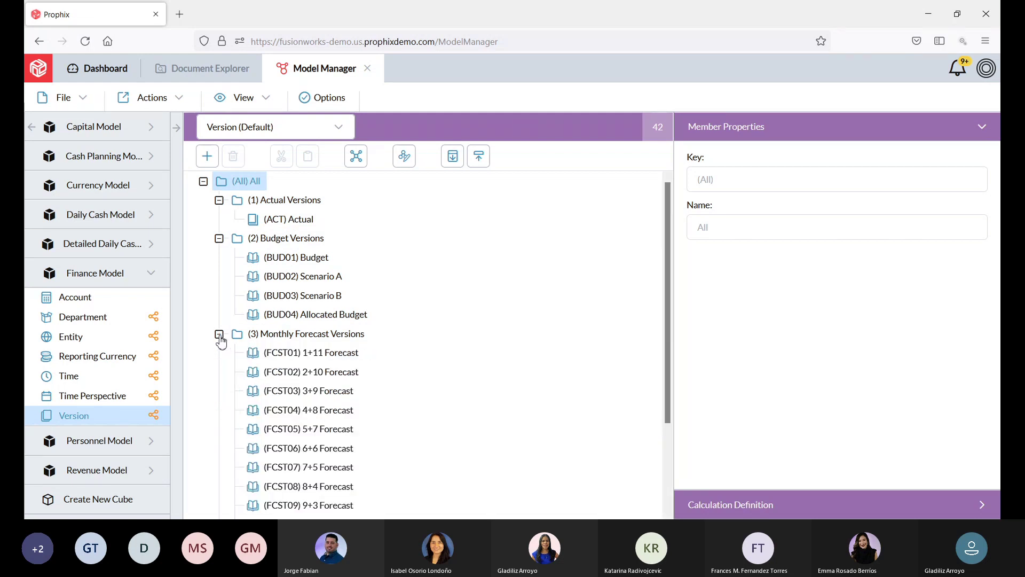
pyautogui.scroll(-2, 395, 316)
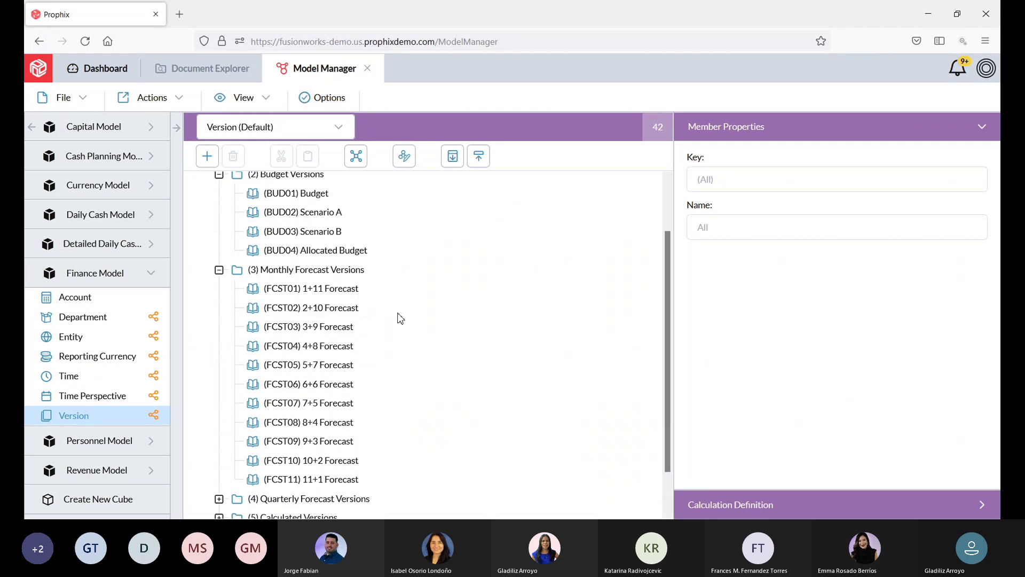
# - Examine the member properties of the 1+11 Forecast and 2+10 Forecast versions, including the 2+10 Forecast's start date and carry-forward source
pyautogui.click(358, 289)
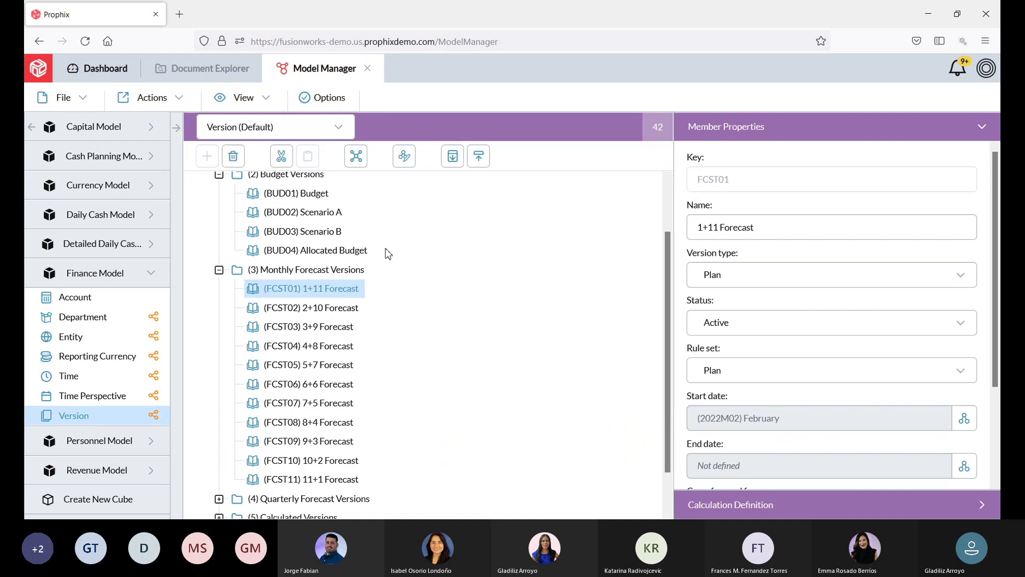
pyautogui.click(349, 314)
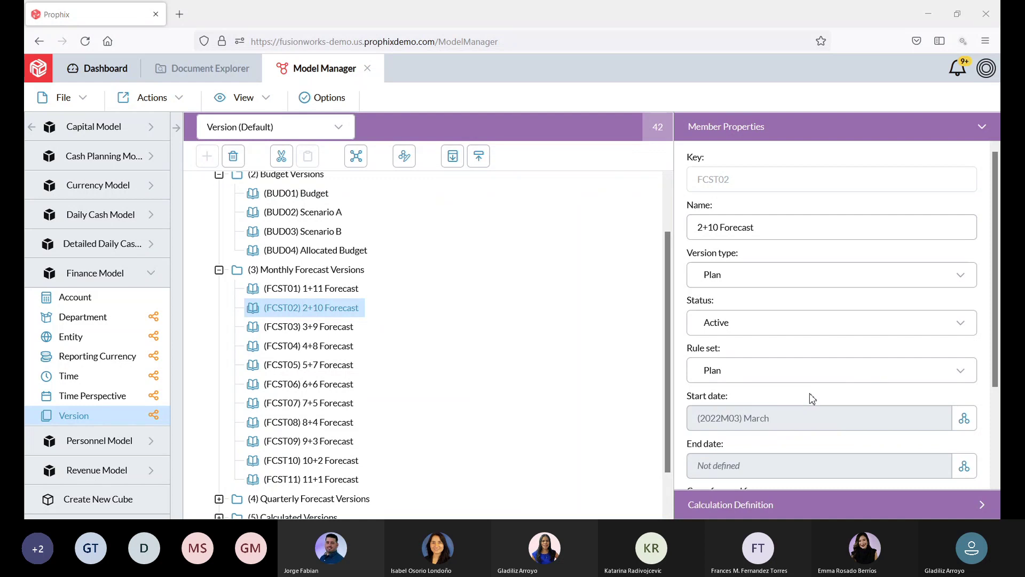
pyautogui.scroll(-2, 810, 393)
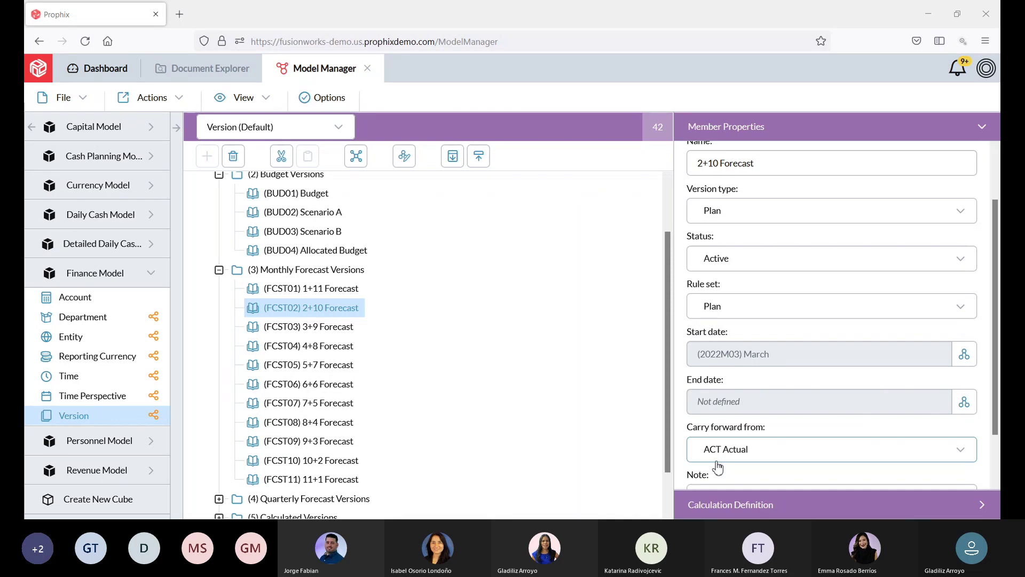
# - Collapse the Monthly Forecast, Budget and Actual Versions groups and expand Other Versions to view its forecast scenarios
pyautogui.moveTo(671, 434); pyautogui.dragTo(659, 473)
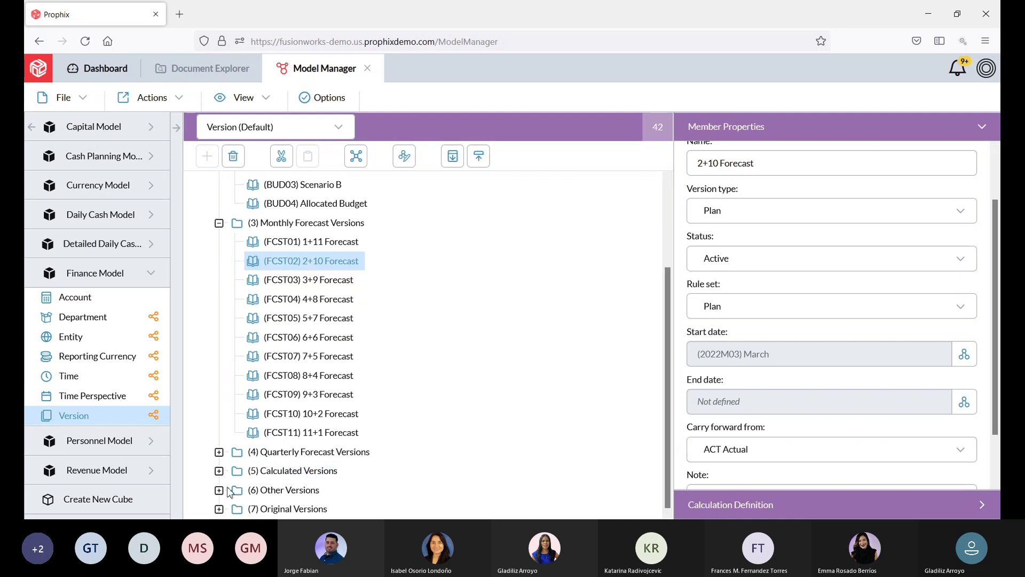
pyautogui.click(220, 224)
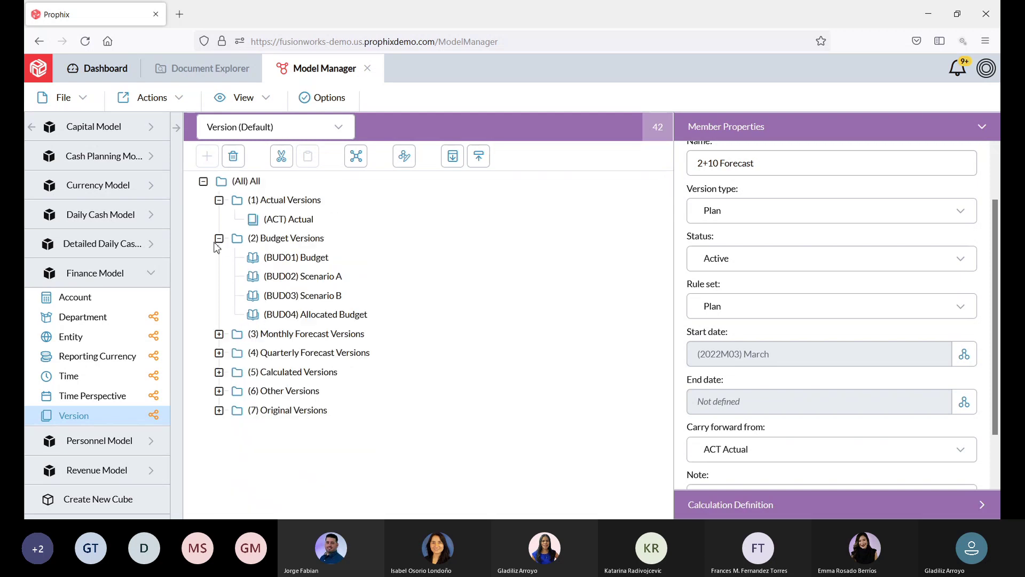
pyautogui.click(219, 238)
pyautogui.click(219, 200)
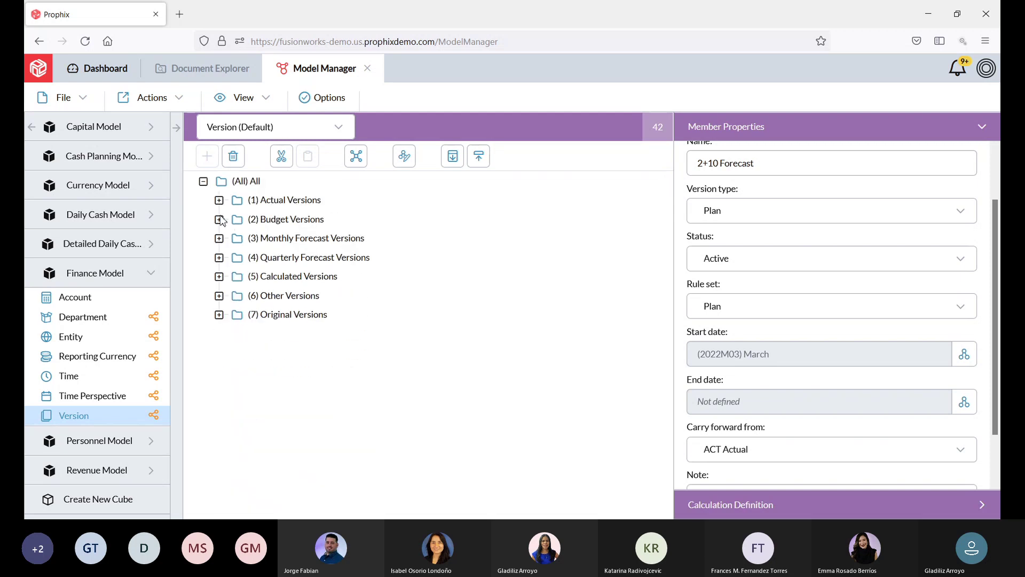
pyautogui.click(219, 295)
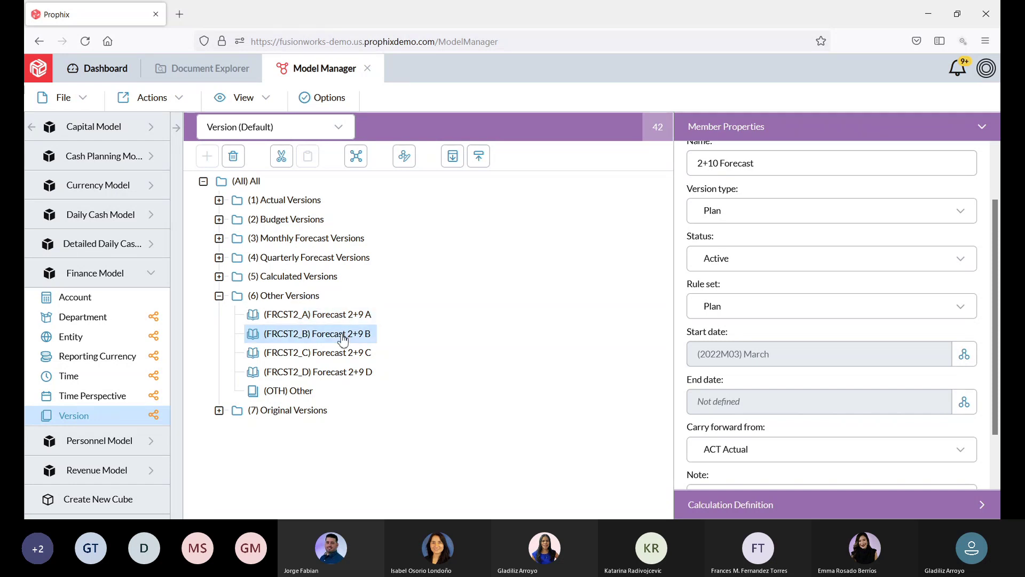
pyautogui.click(363, 352)
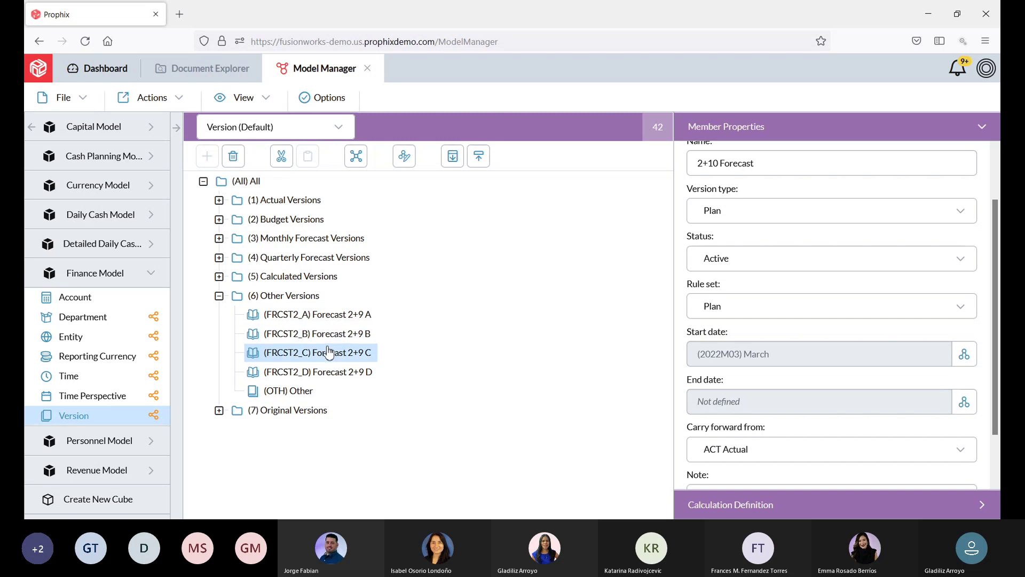
pyautogui.click(363, 317)
pyautogui.click(365, 355)
pyautogui.click(365, 318)
pyautogui.click(366, 351)
pyautogui.click(362, 316)
pyautogui.click(364, 339)
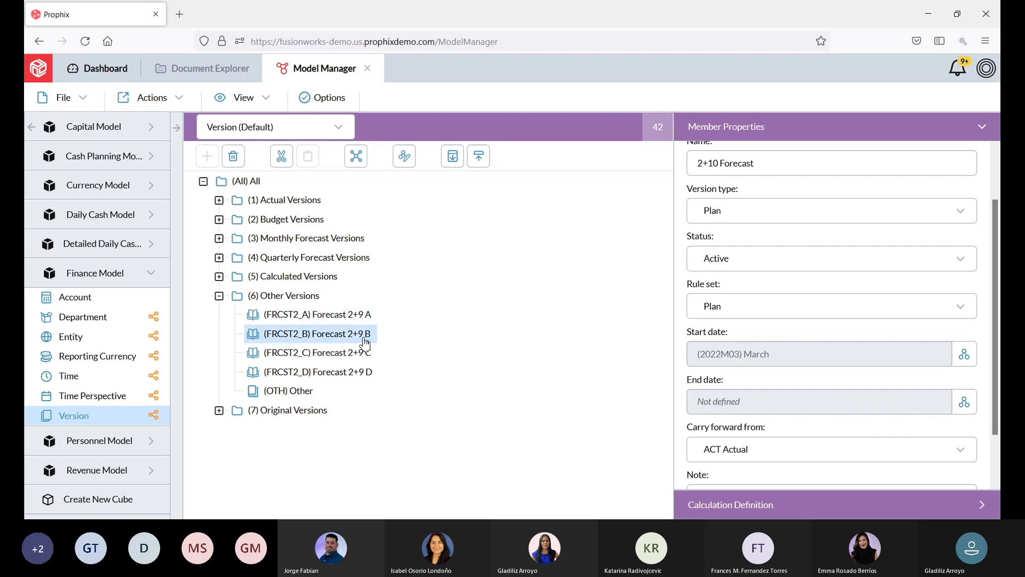
pyautogui.click(356, 239)
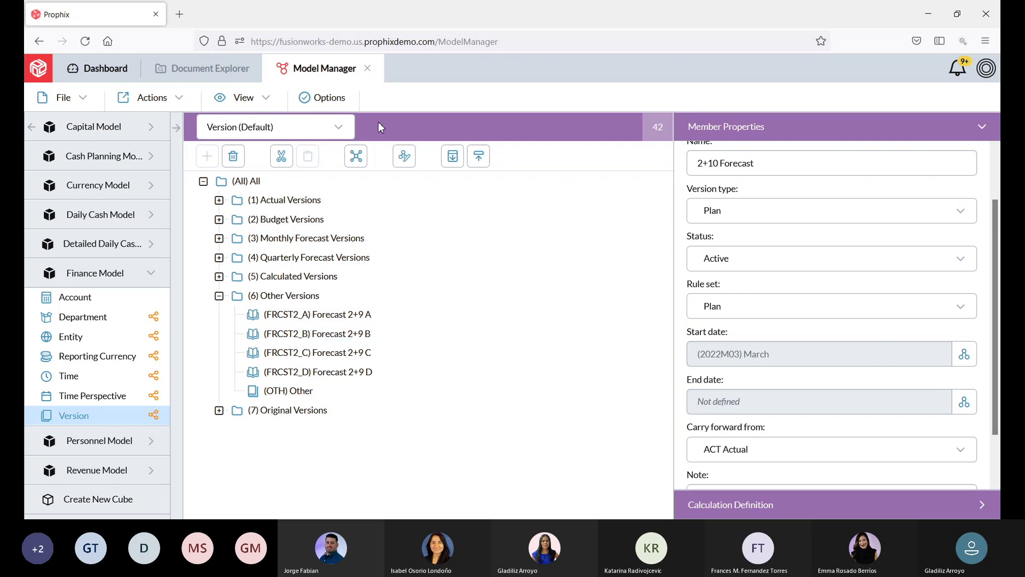
# - Close Model Manager, return to the startup dashboard and reload it
pyautogui.click(370, 69)
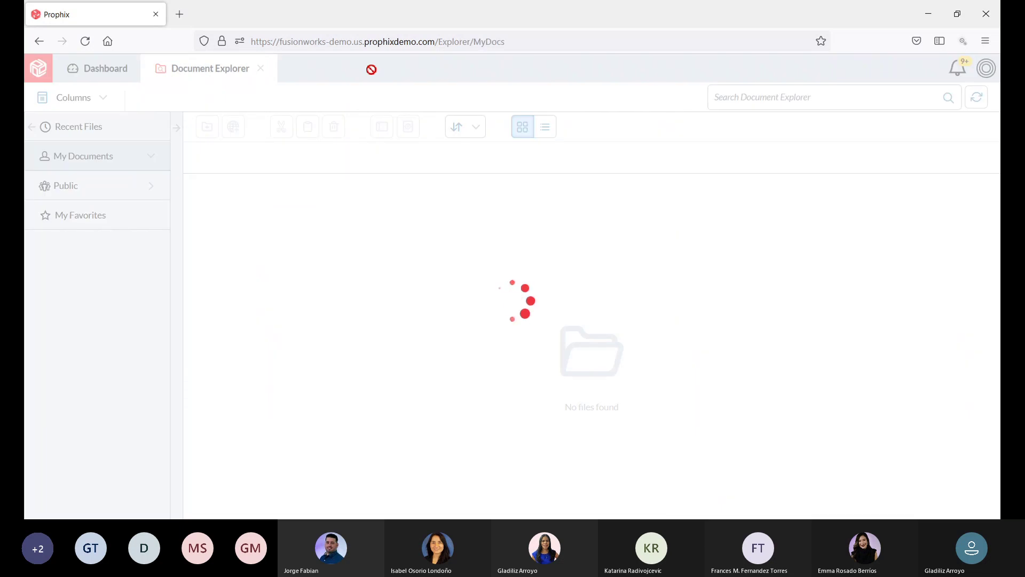
pyautogui.click(106, 78)
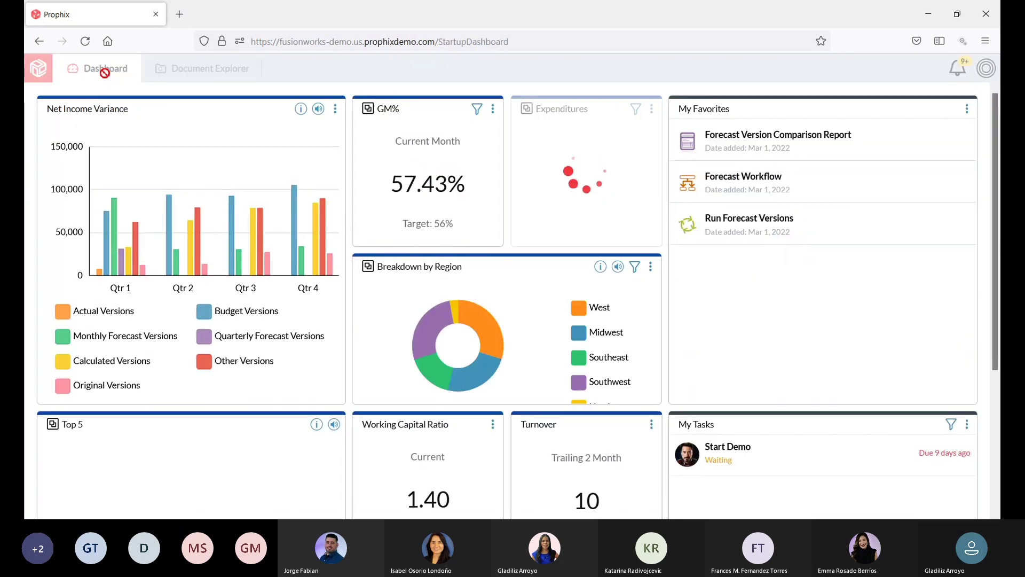
pyautogui.click(518, 43)
pyautogui.press('Return')
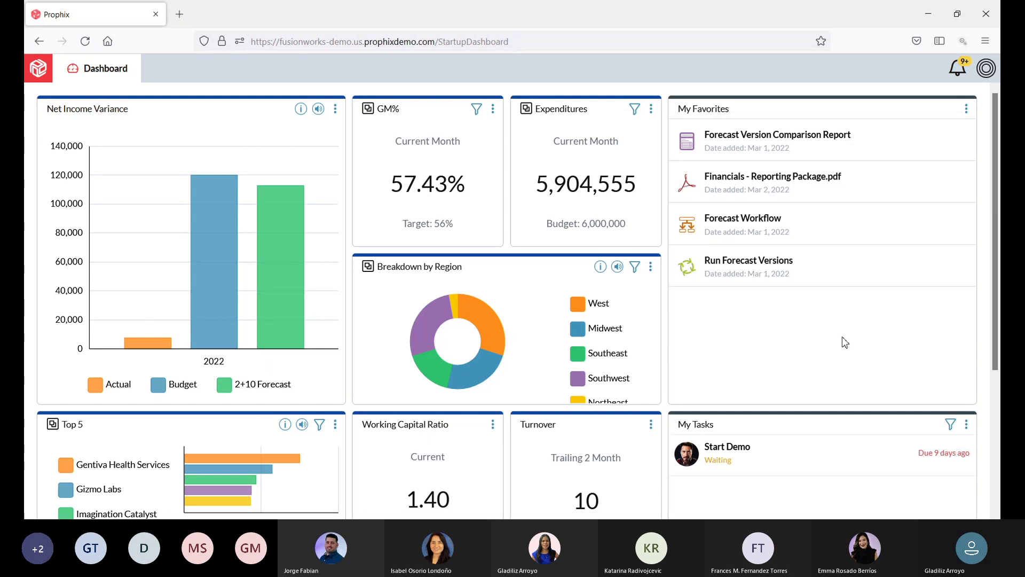
# - Open Forecast Workflow from the favorites, examine the Start Demo task's properties, and close the workflow
pyautogui.scroll(-1, 871, 351)
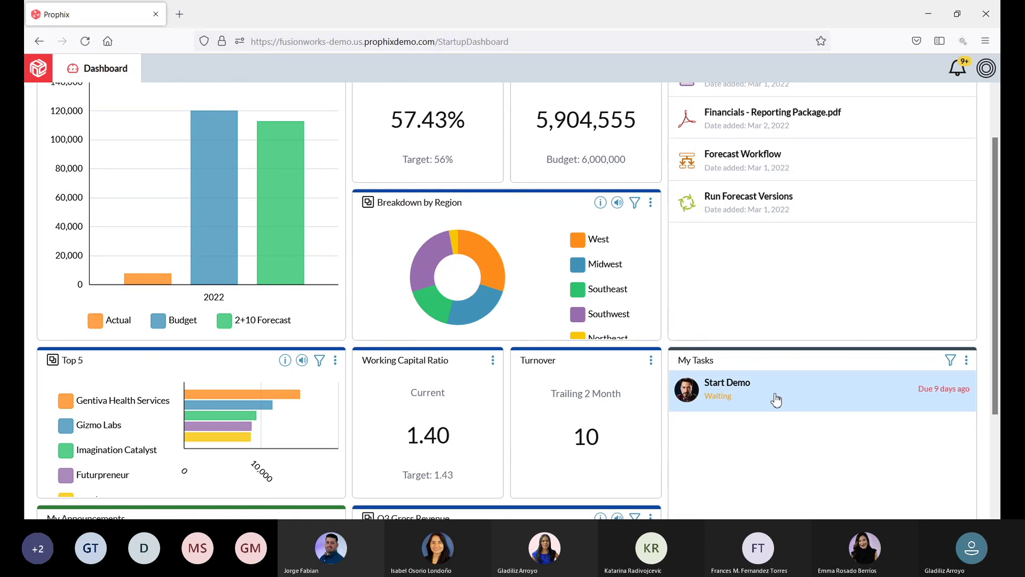
pyautogui.scroll(2, 782, 396)
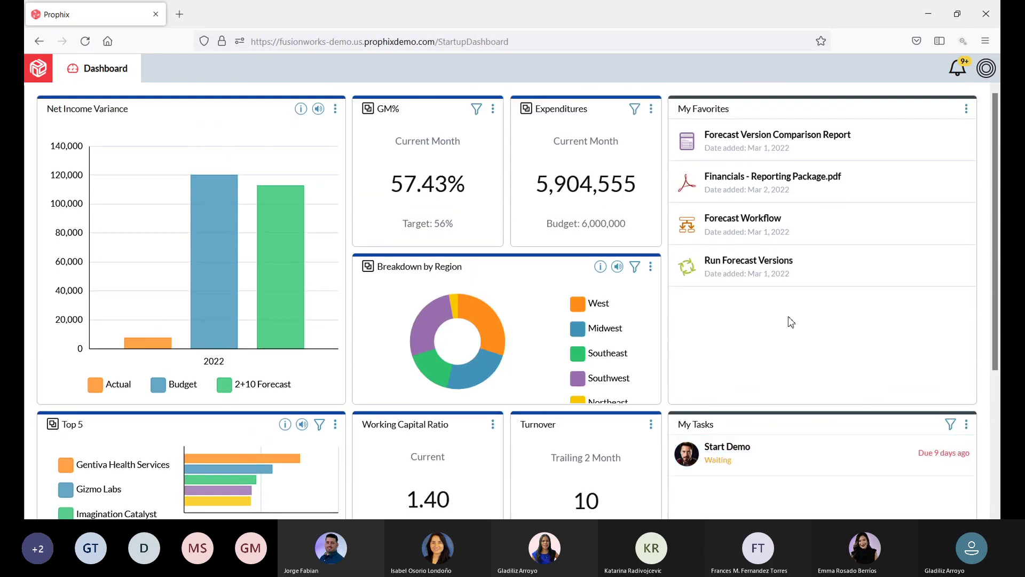
pyautogui.click(730, 237)
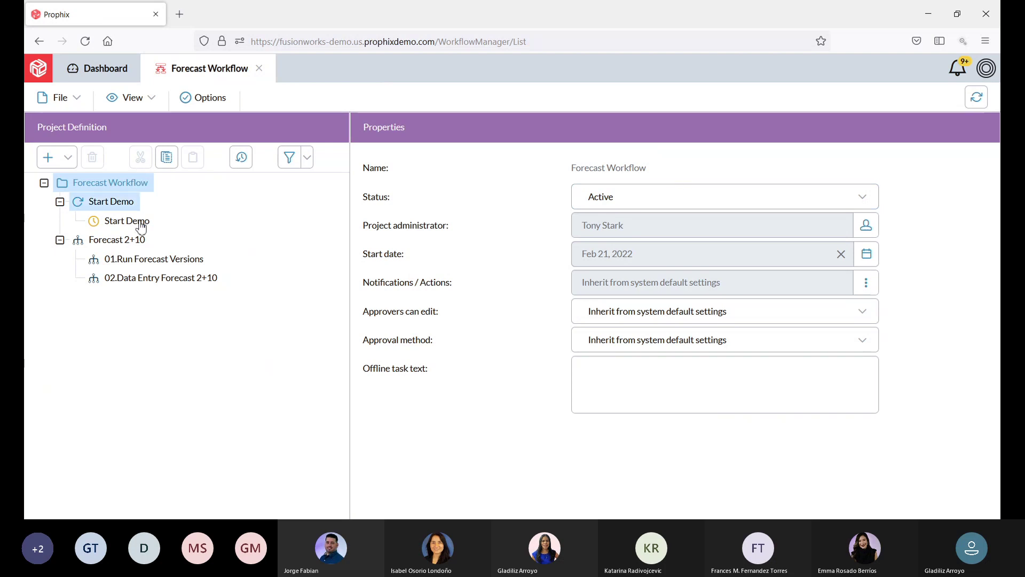
pyautogui.click(127, 224)
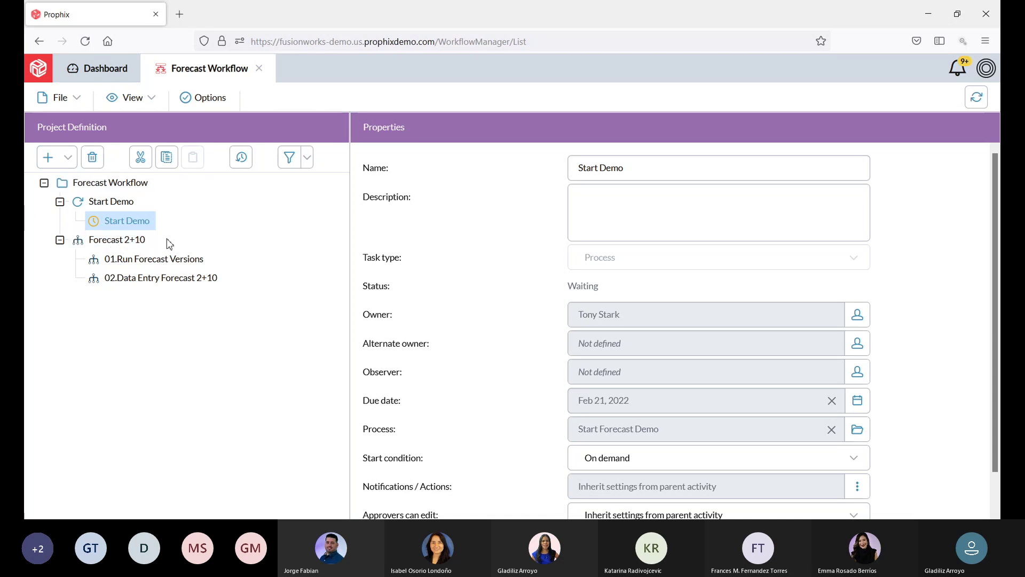
pyautogui.click(260, 70)
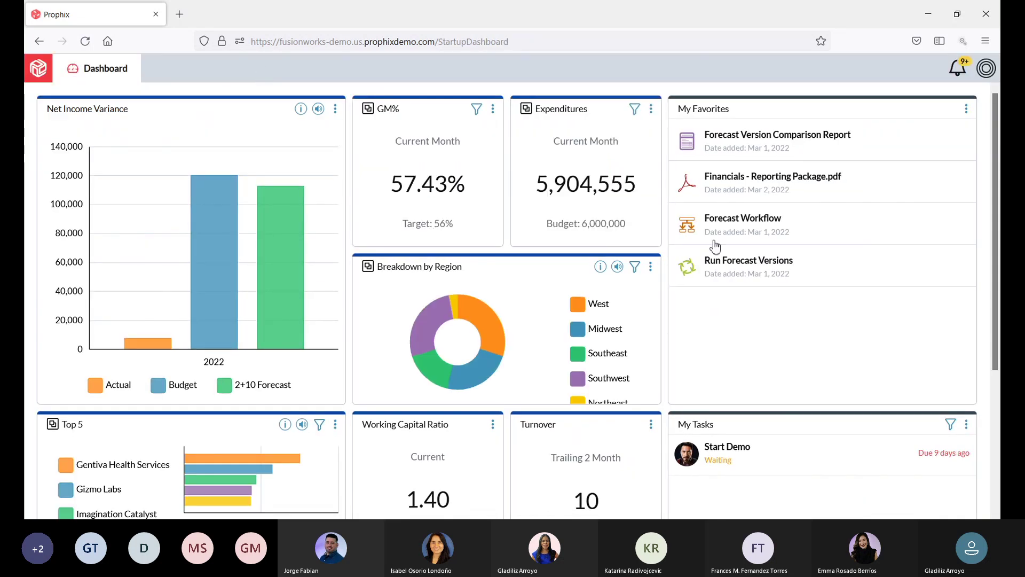
# - Launch the Start Demo process task from My Tasks and confirm the launch
pyautogui.scroll(-1, 879, 327)
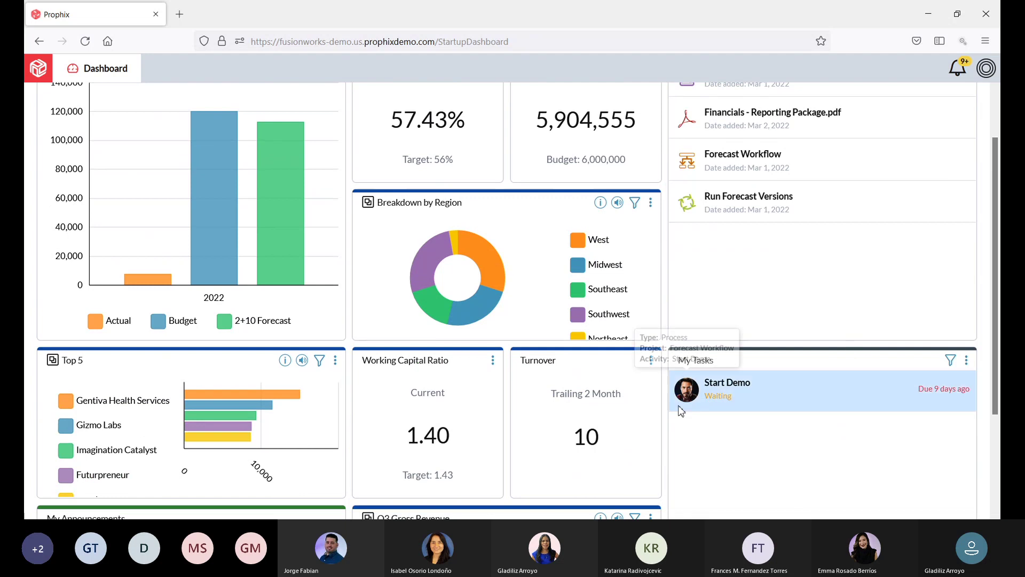
pyautogui.click(752, 398)
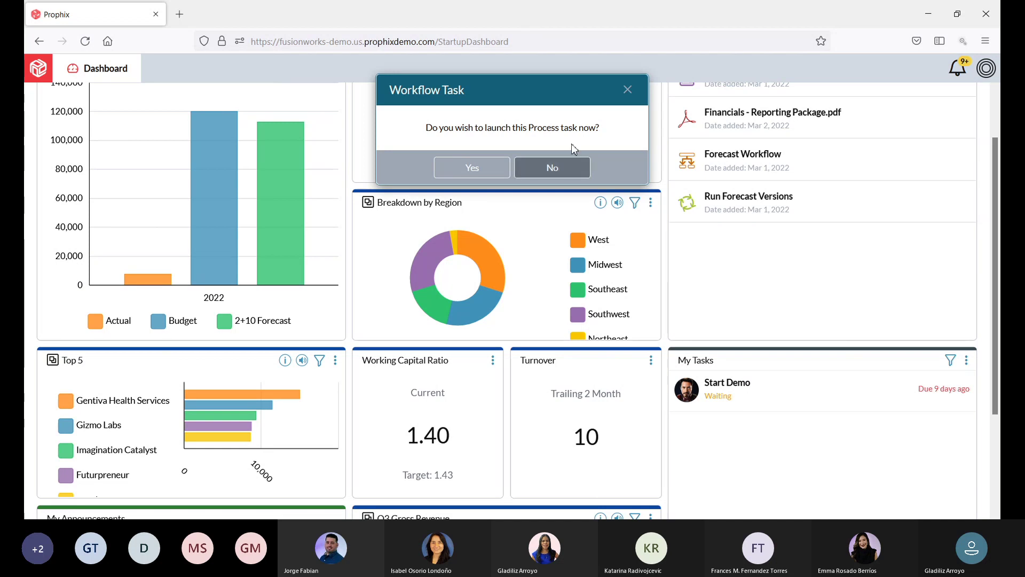
pyautogui.click(472, 168)
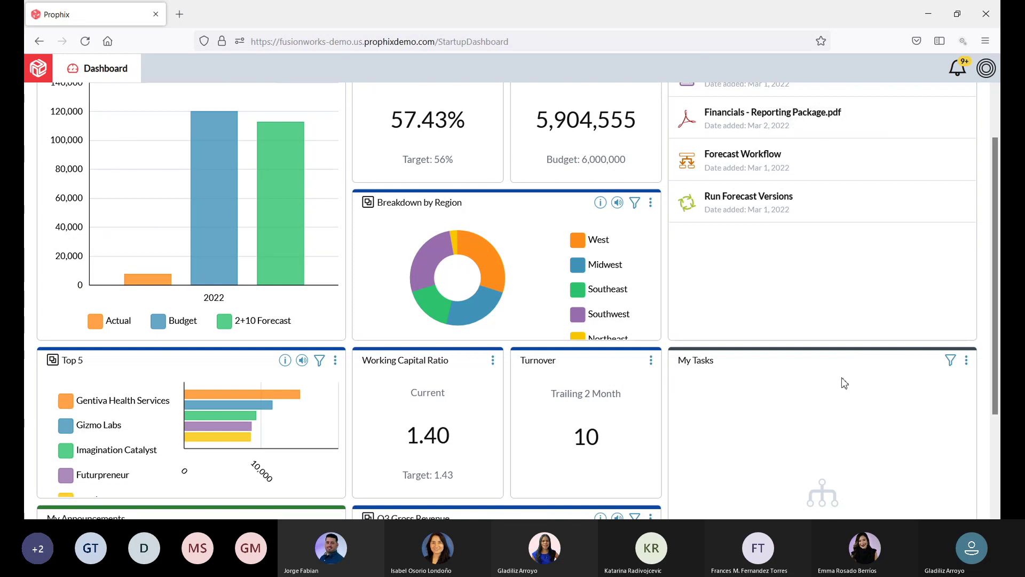
# - Refresh the My Tasks list on the dashboard repeatedly until the forecast workflow's next tasks are listed
pyautogui.click(966, 360)
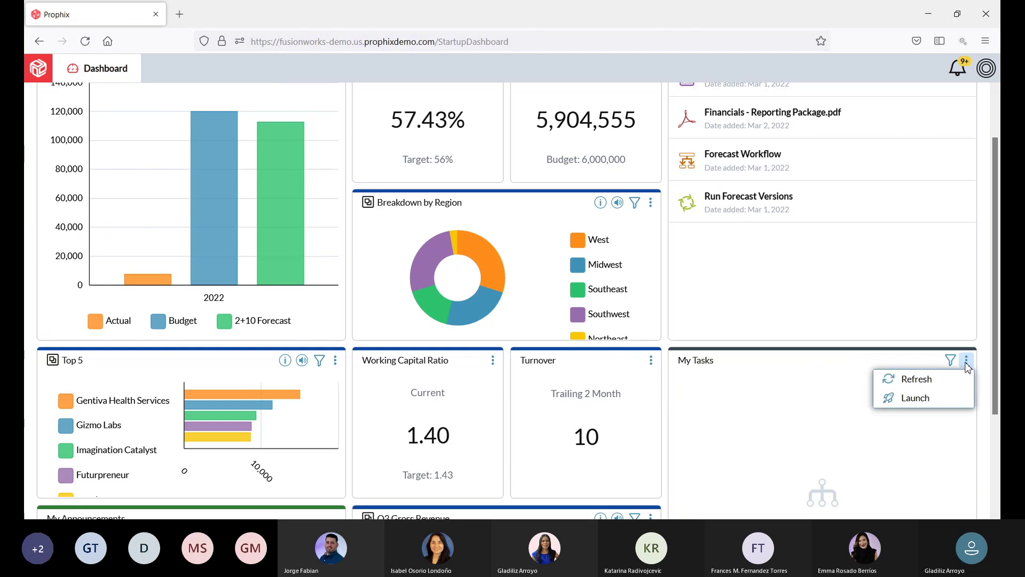
pyautogui.click(916, 380)
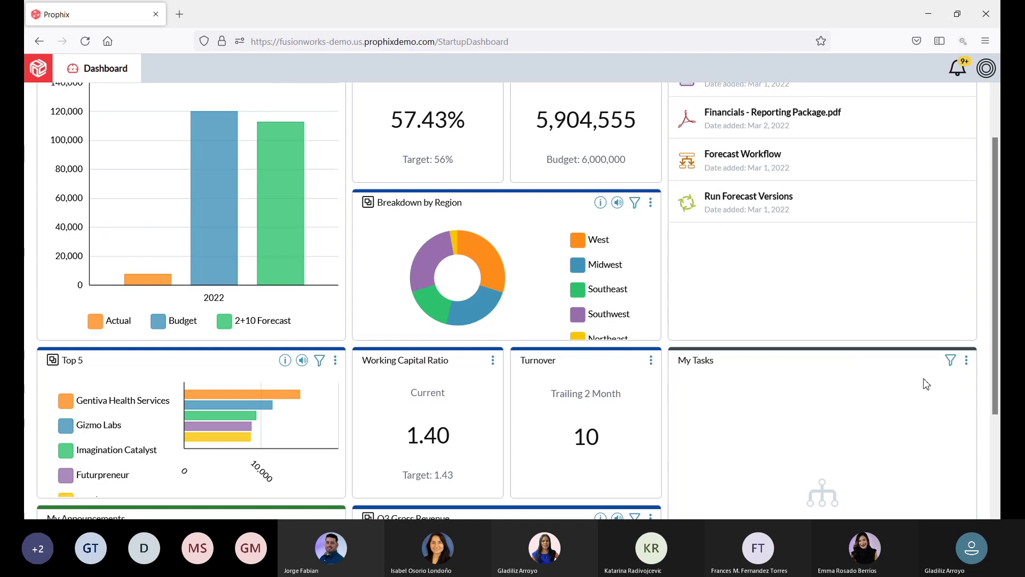
pyautogui.click(966, 359)
pyautogui.click(915, 379)
pyautogui.scroll(2, 942, 378)
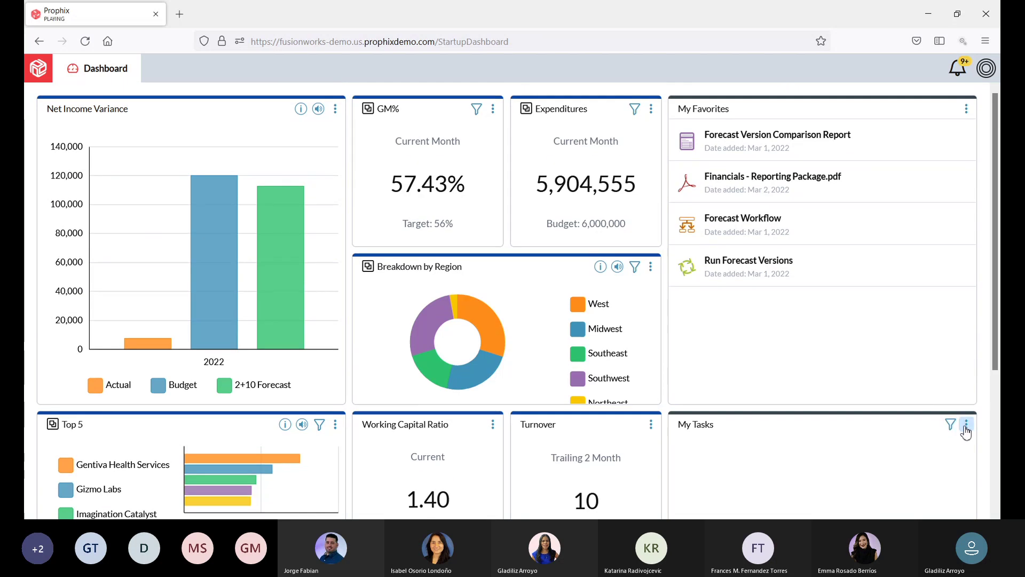
pyautogui.click(966, 424)
pyautogui.click(916, 443)
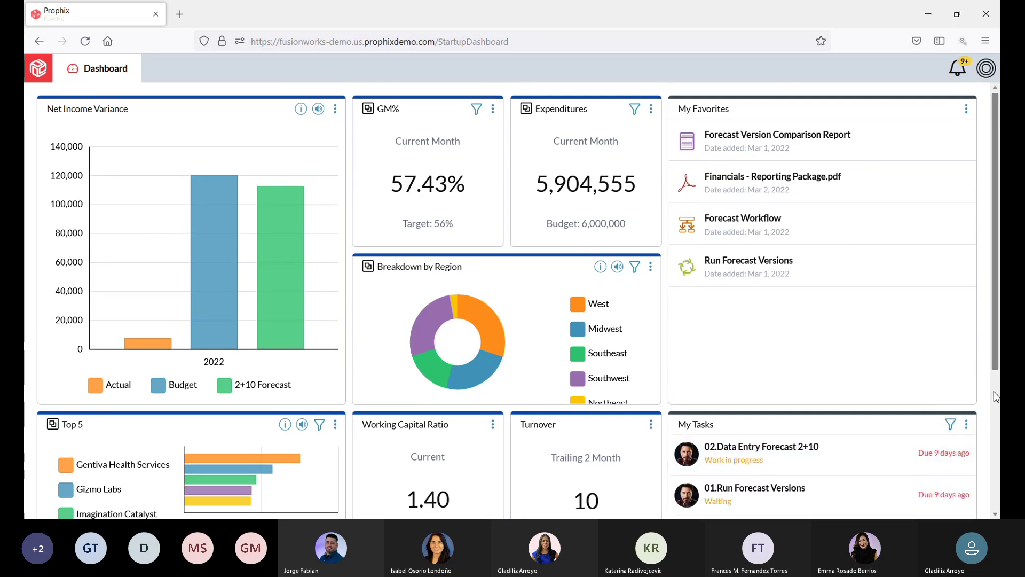
pyautogui.scroll(-2, 997, 385)
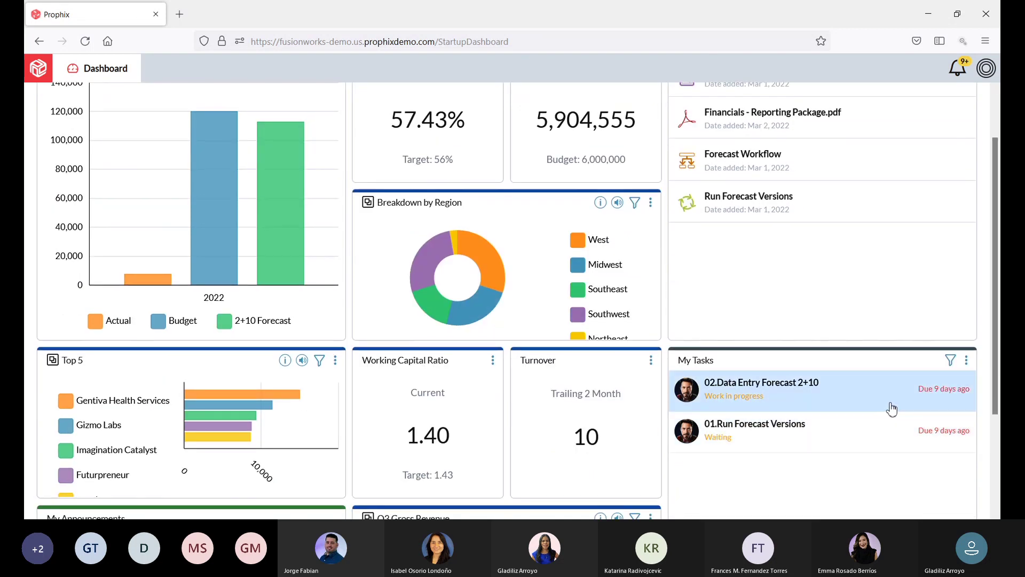
# - Open the Forecast Version Comparison Report from the favorites and examine its Budget, Actual and Forecast 2+9 A, B and C rows
pyautogui.scroll(2, 891, 409)
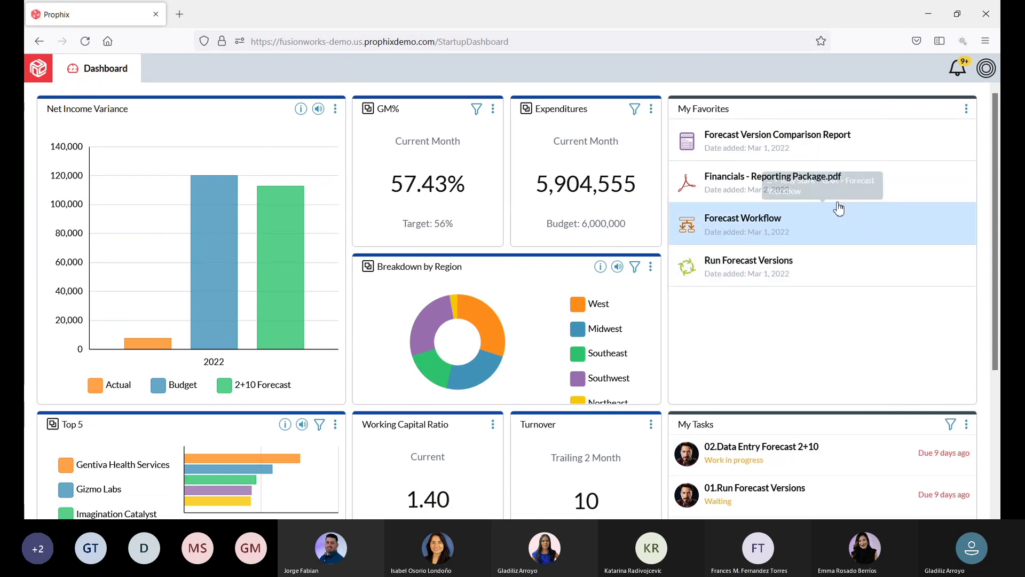
pyautogui.click(778, 153)
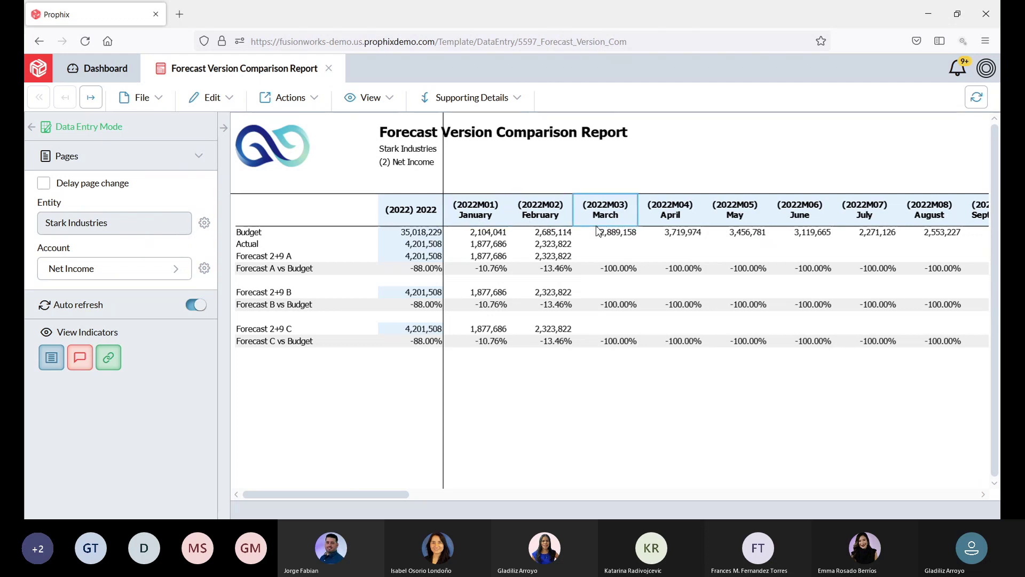
pyautogui.click(274, 237)
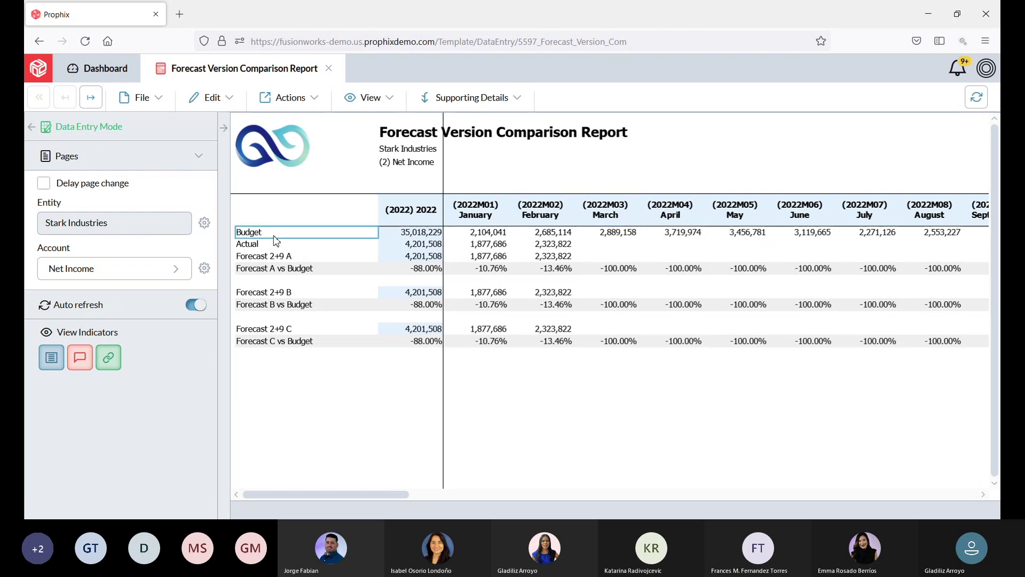
pyautogui.click(267, 246)
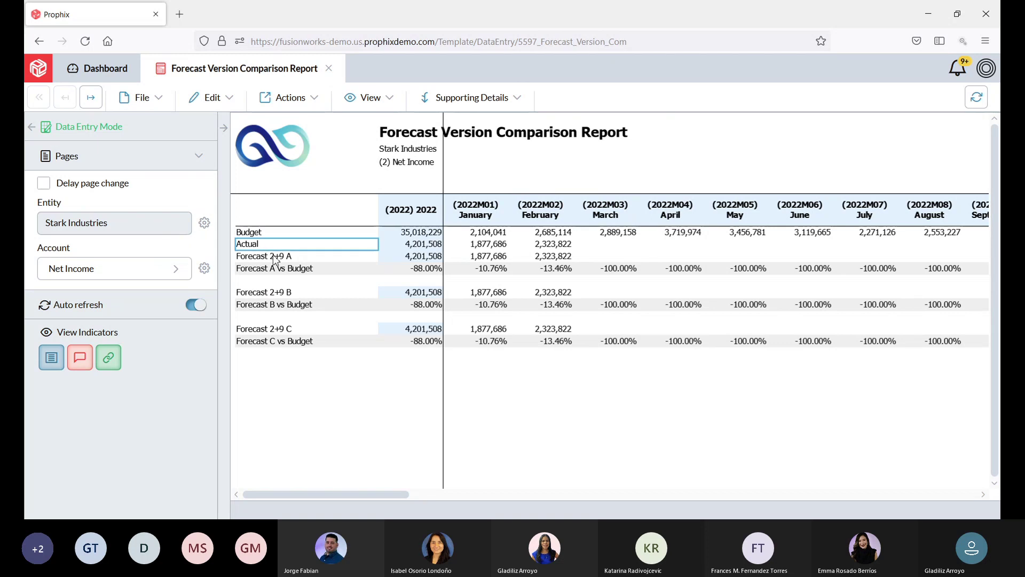
pyautogui.click(275, 259)
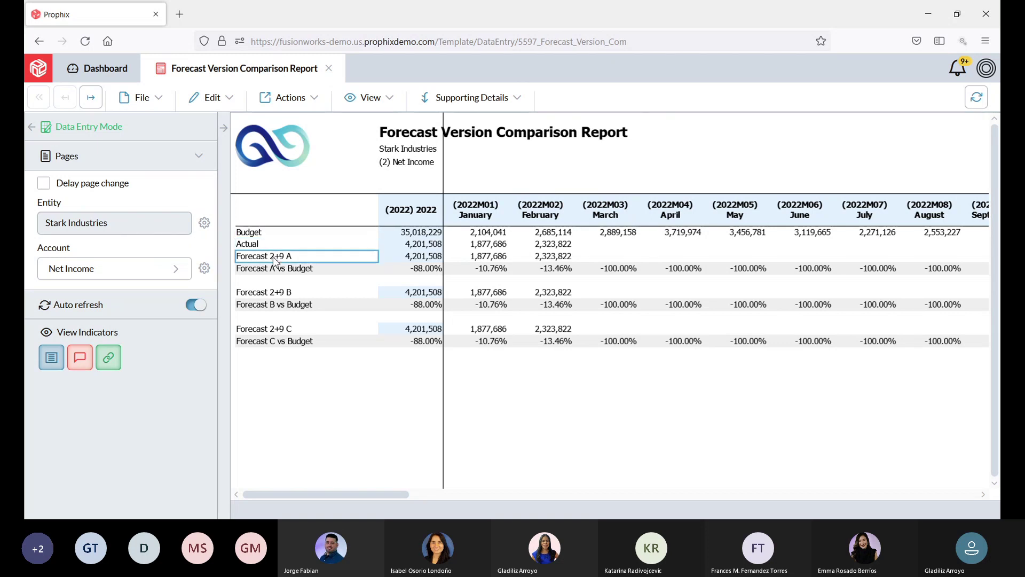
pyautogui.click(282, 295)
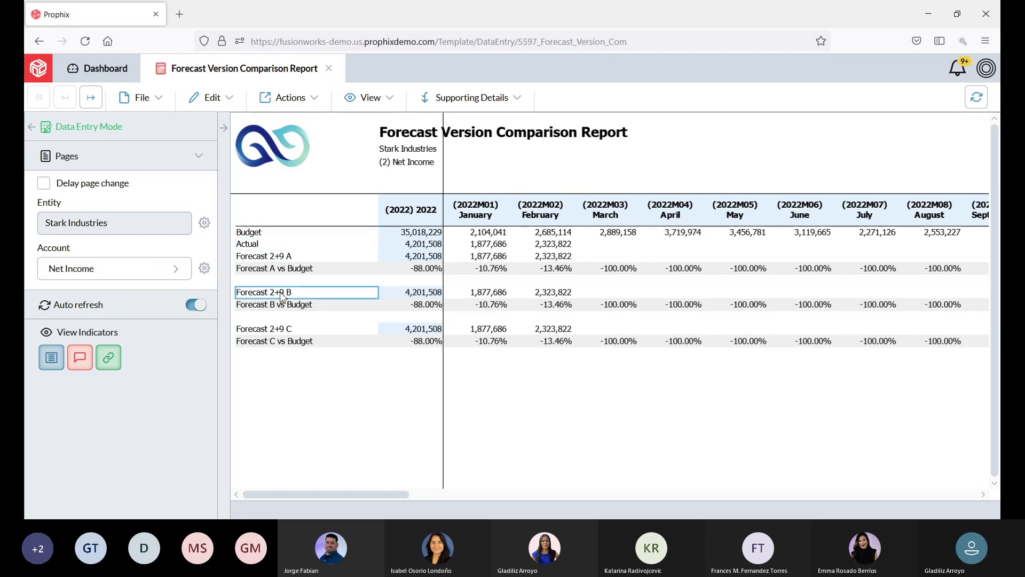
pyautogui.click(288, 335)
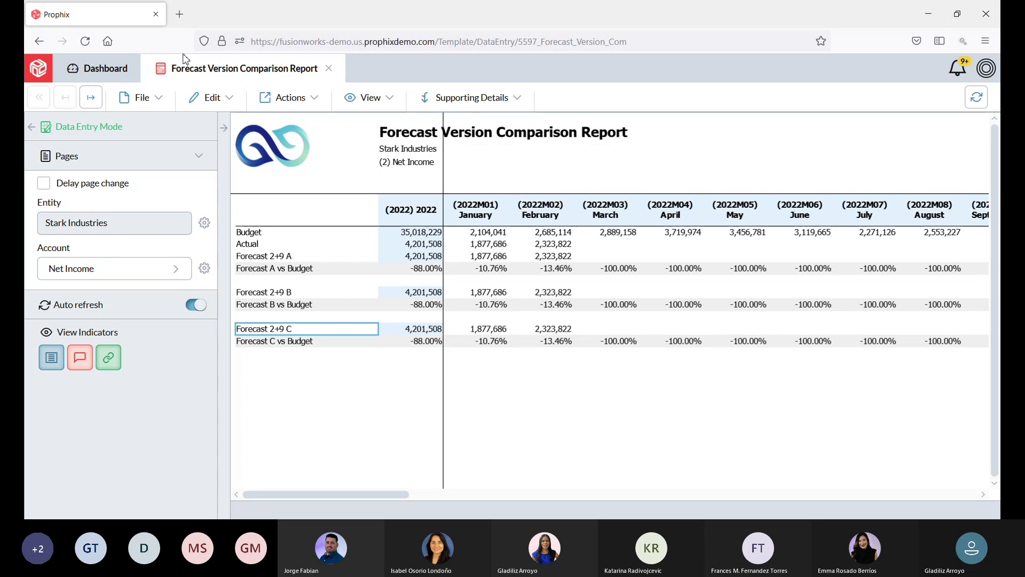
# - Return to the dashboard, read the instructions of the 01.Run Forecast Versions task and close them without completing the task
pyautogui.click(84, 74)
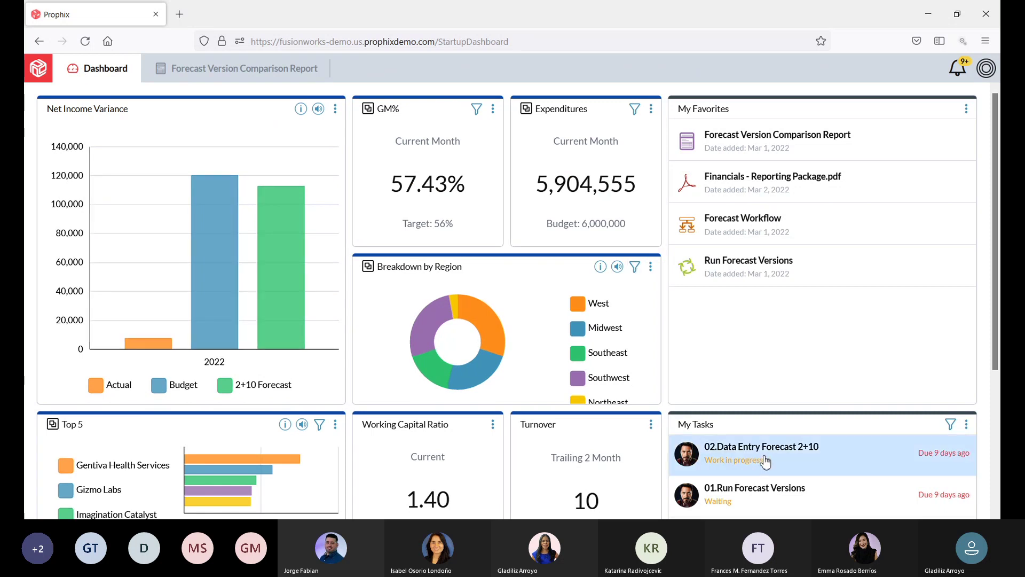
pyautogui.click(795, 498)
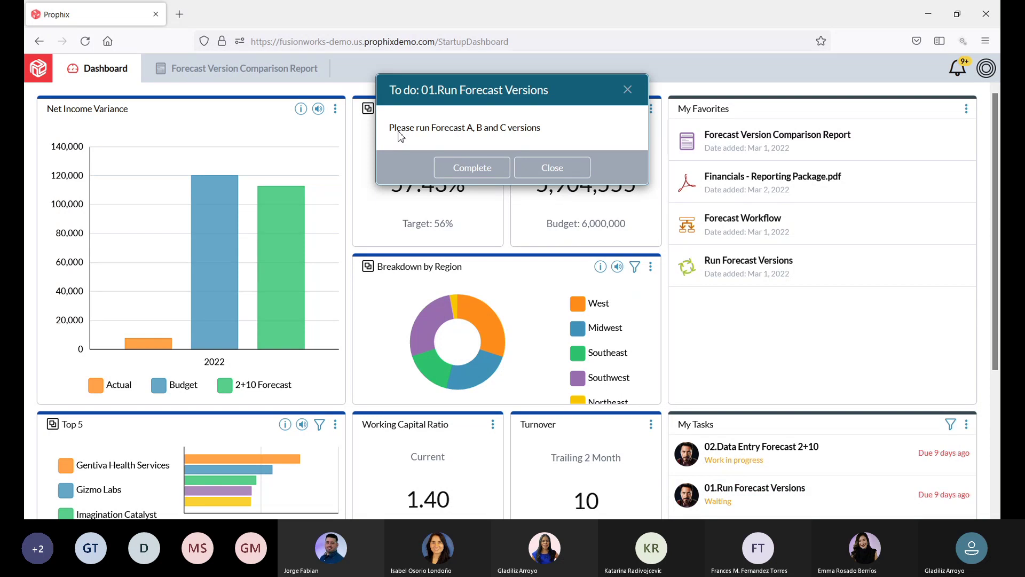
pyautogui.click(563, 167)
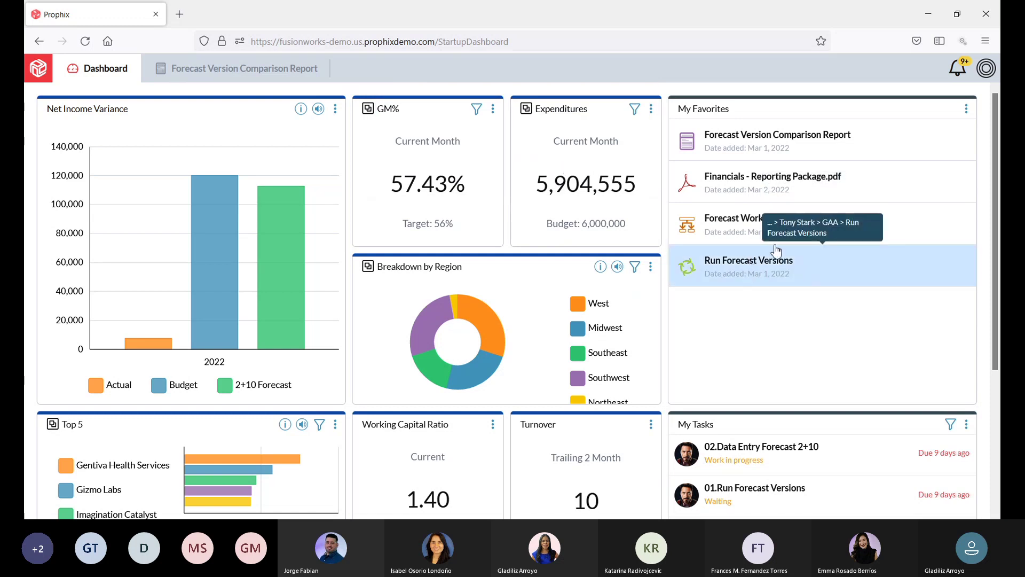
# - Open the Run Forecast Versions process from the favorites, look over the Forecast 2+9 A process and run the whole Populate Forecast group
pyautogui.click(731, 281)
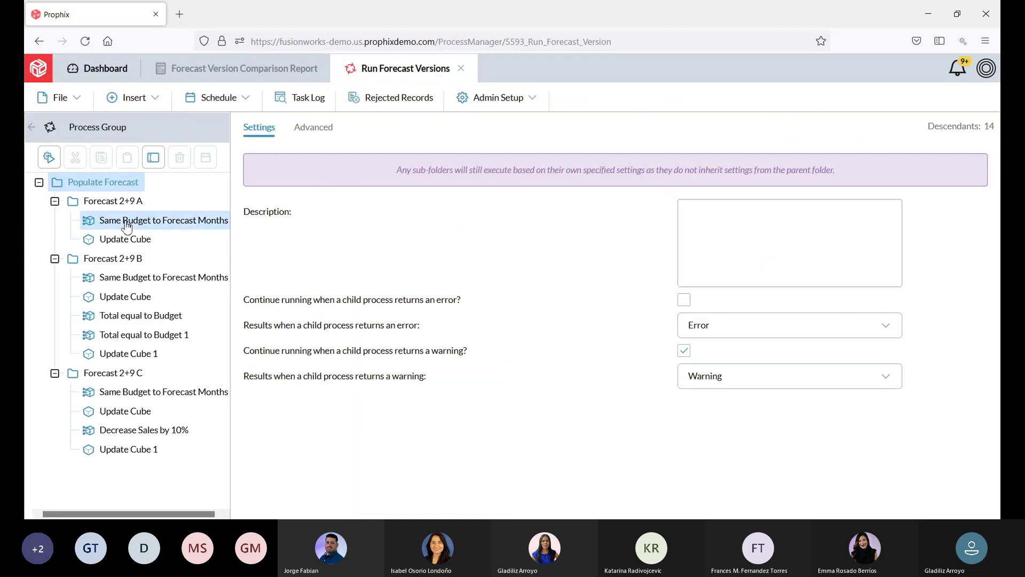
pyautogui.click(131, 204)
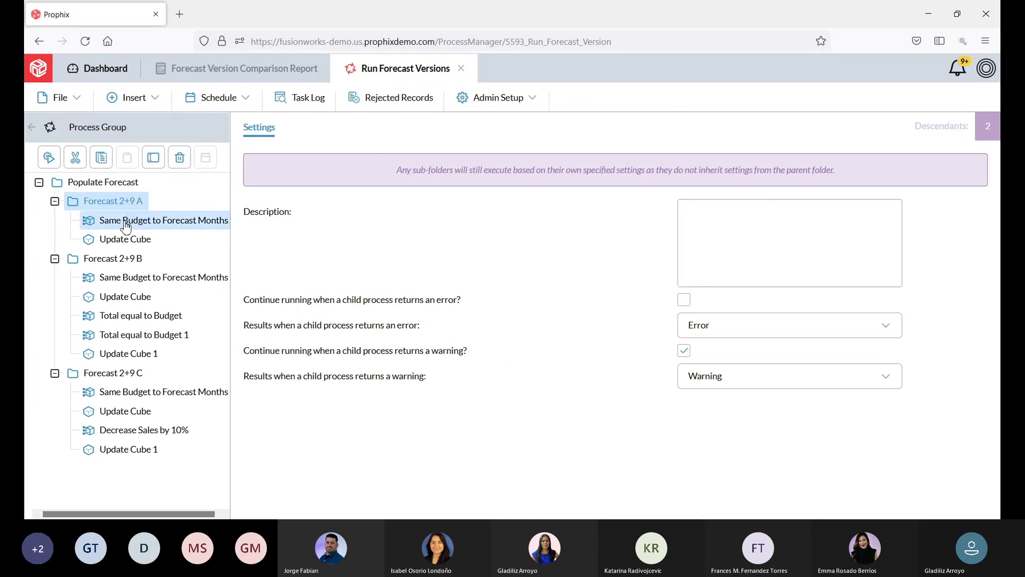
pyautogui.click(126, 225)
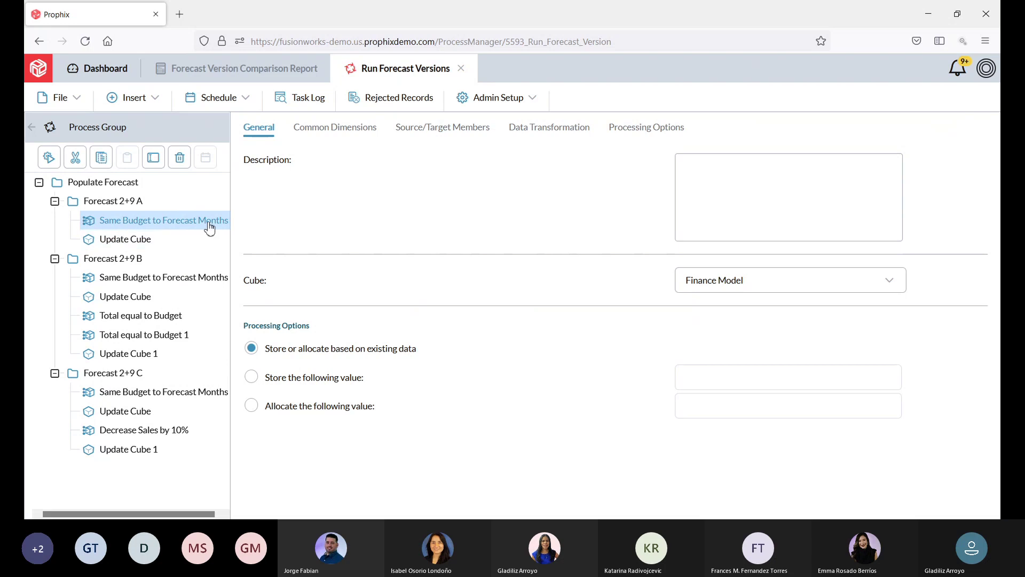
pyautogui.click(115, 187)
pyautogui.rightClick(115, 187)
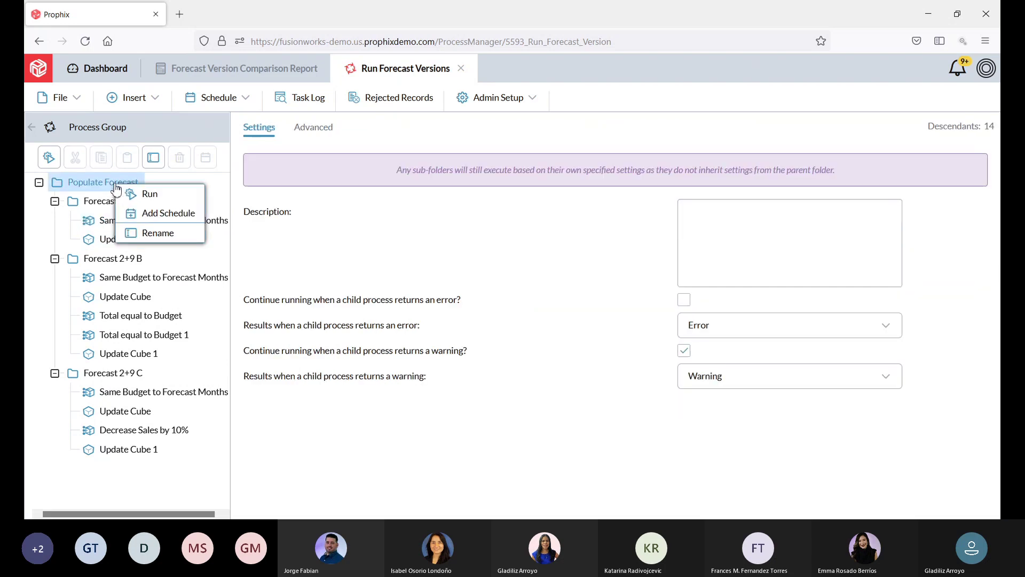
pyautogui.click(146, 197)
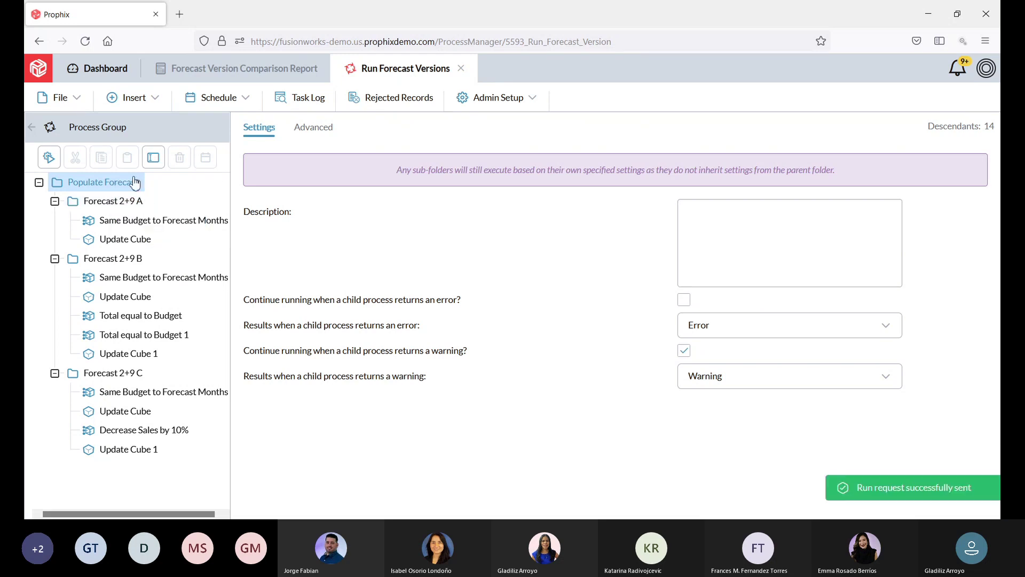
# - Examine the source and target members of the Same Budget to Forecast Months process under Forecast 2+9 B
pyautogui.click(139, 225)
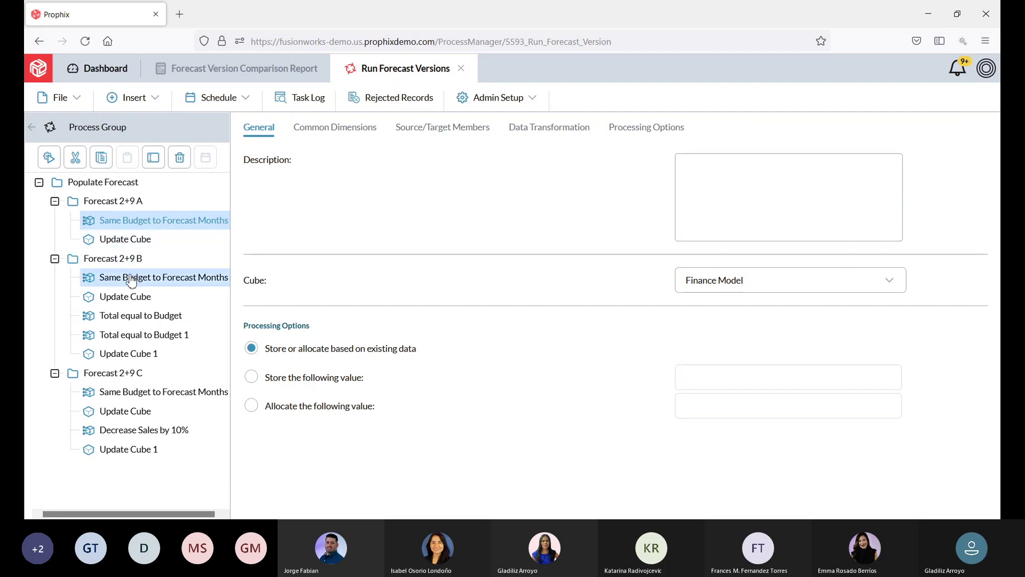
pyautogui.click(113, 259)
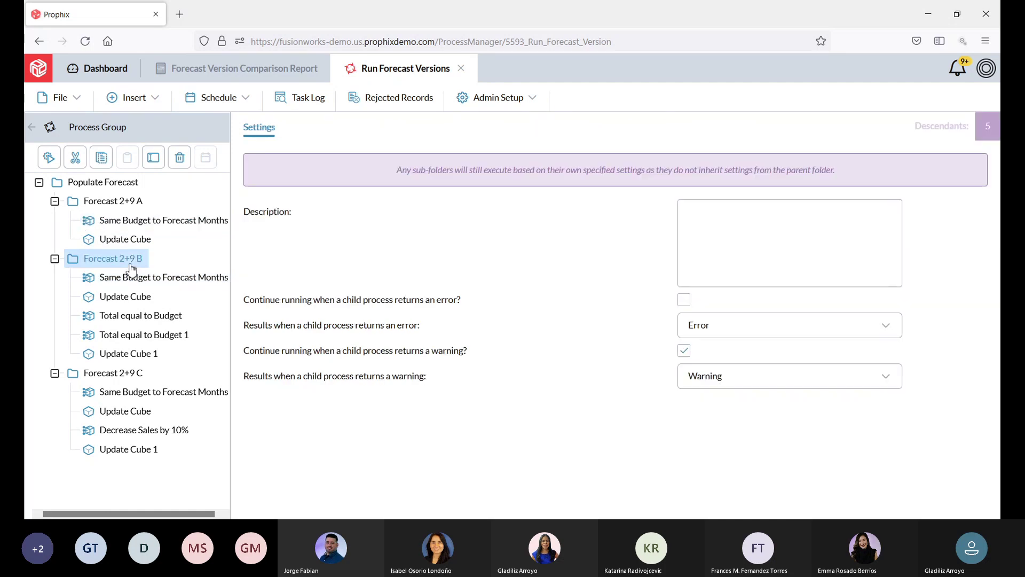
pyautogui.click(127, 284)
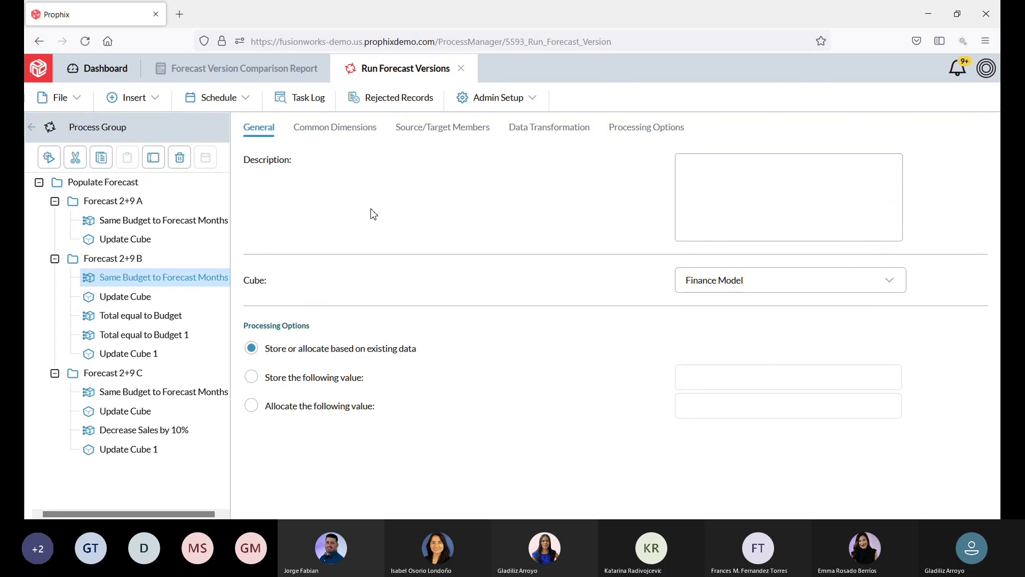
pyautogui.click(419, 134)
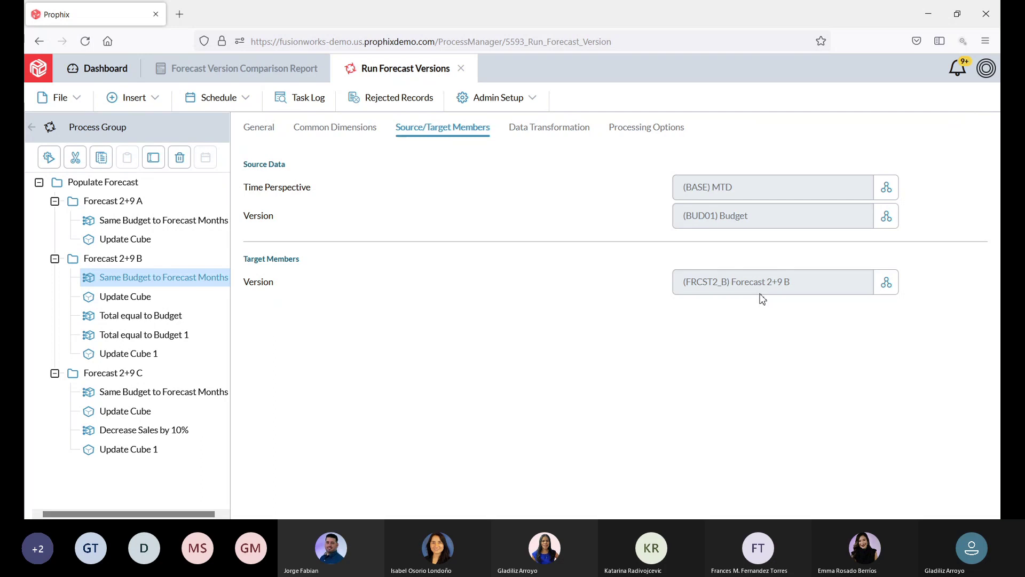
# - Examine the source and target members of the Total equal to Budget and Total equal to Budget 1 processes
pyautogui.click(149, 321)
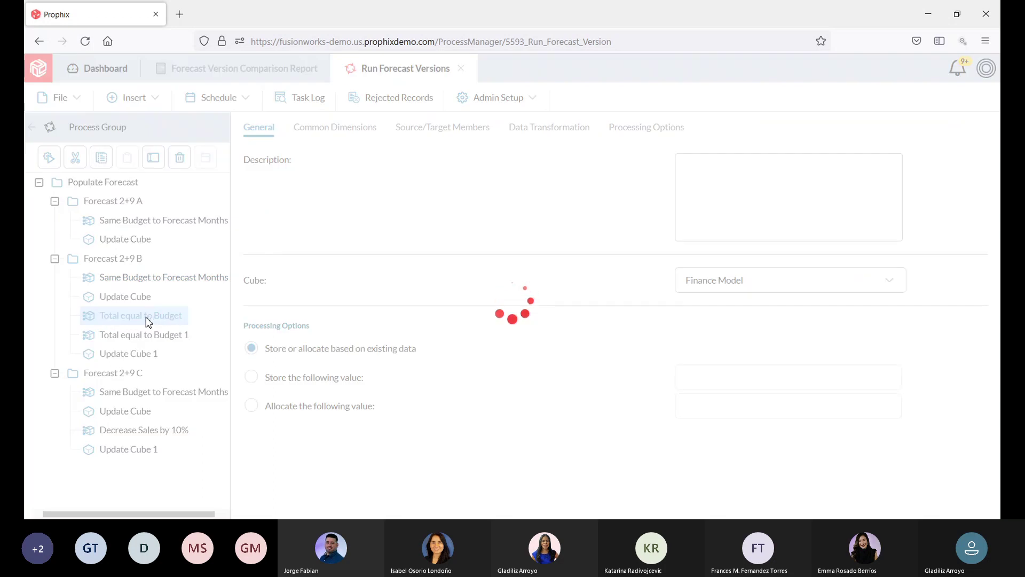
pyautogui.click(423, 137)
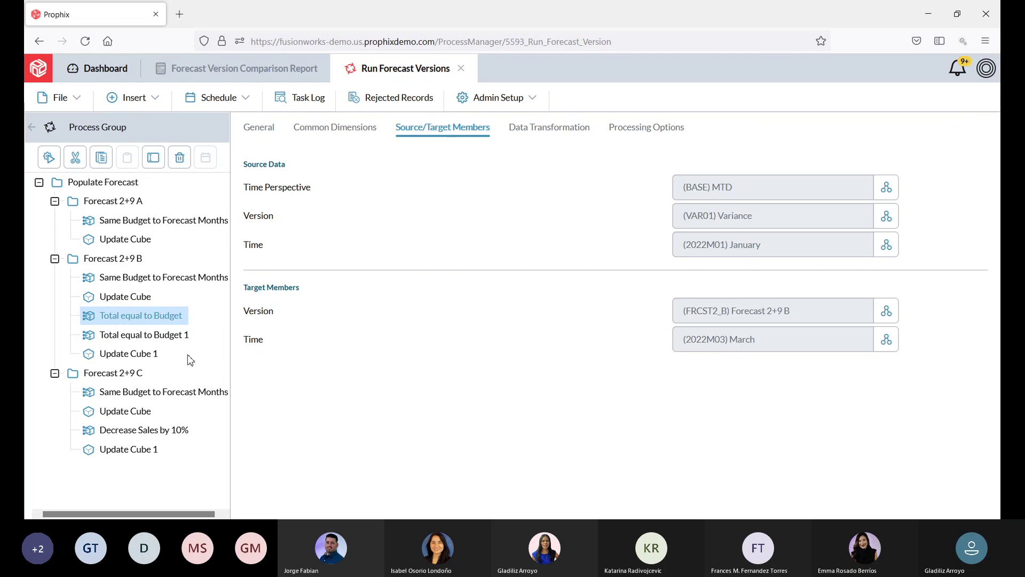
pyautogui.click(181, 336)
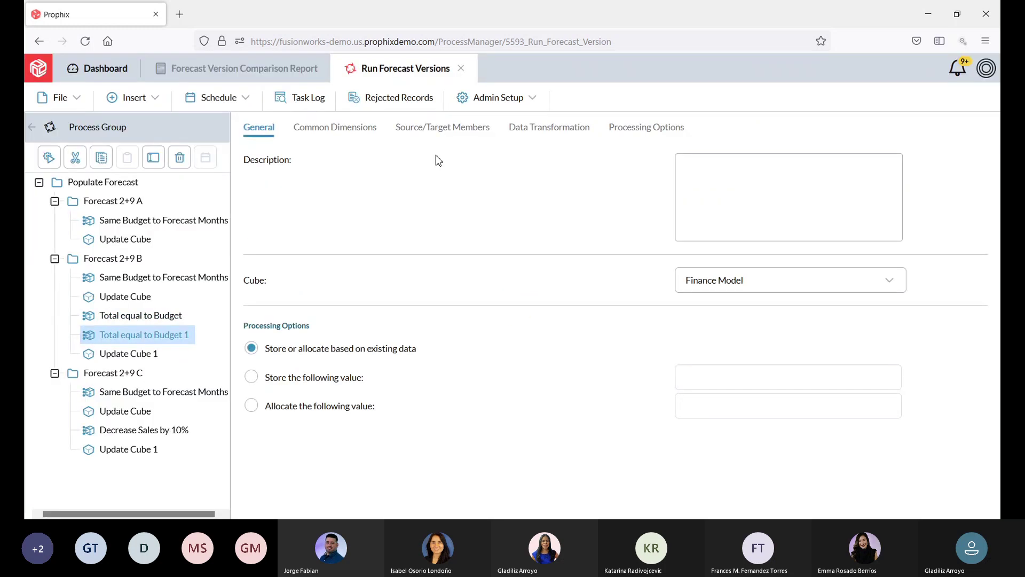
pyautogui.click(439, 136)
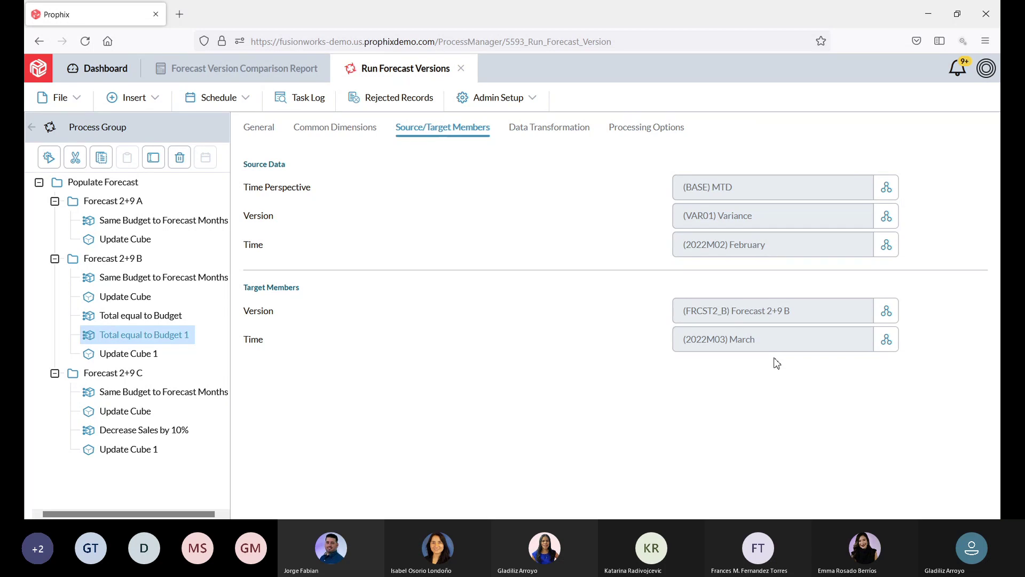
# - Review the Forecast 2+9 C processes and examine the data transformation settings of Decrease Sales by 10%
pyautogui.click(134, 378)
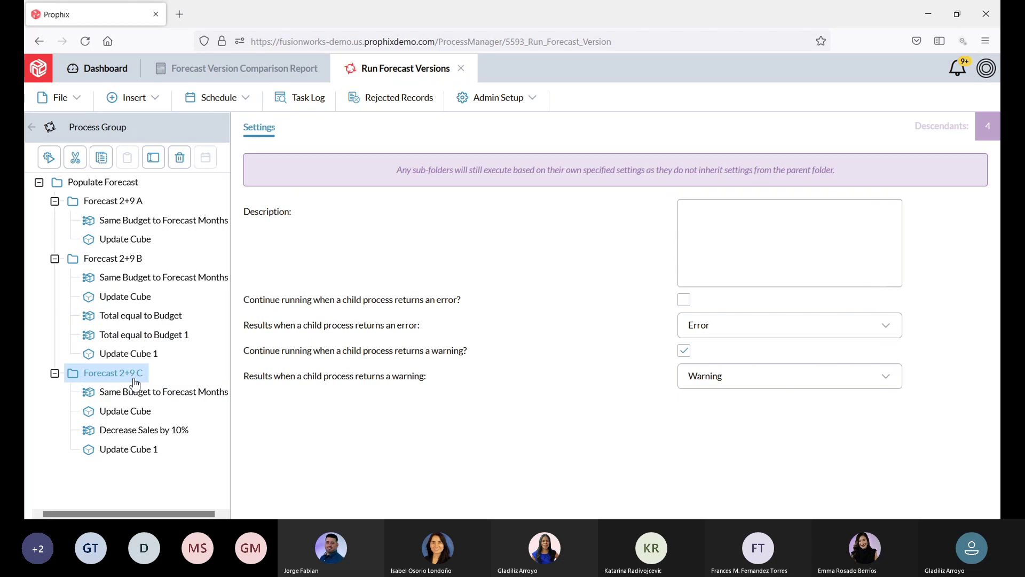
pyautogui.click(159, 401)
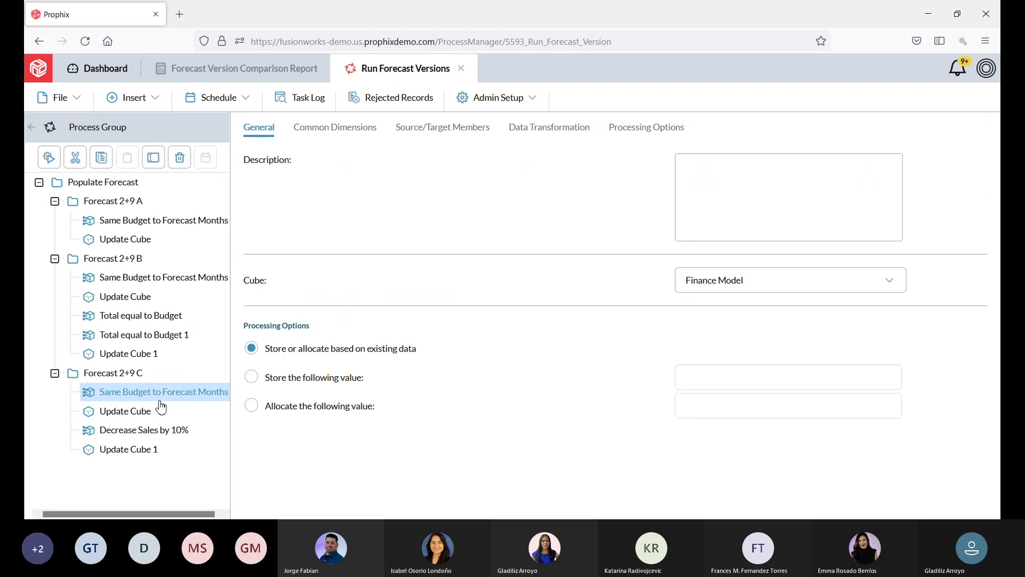
pyautogui.click(162, 430)
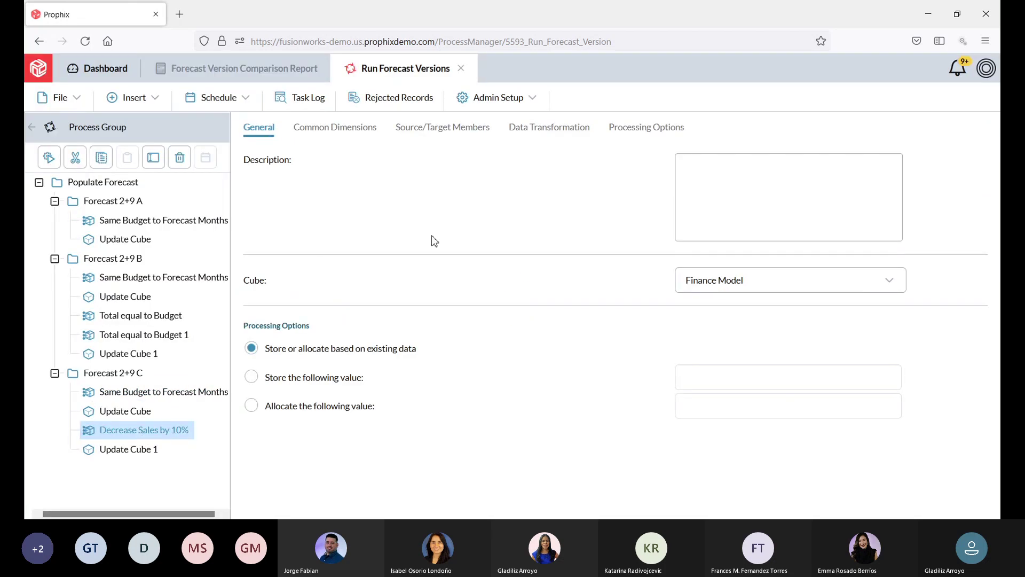
pyautogui.click(537, 138)
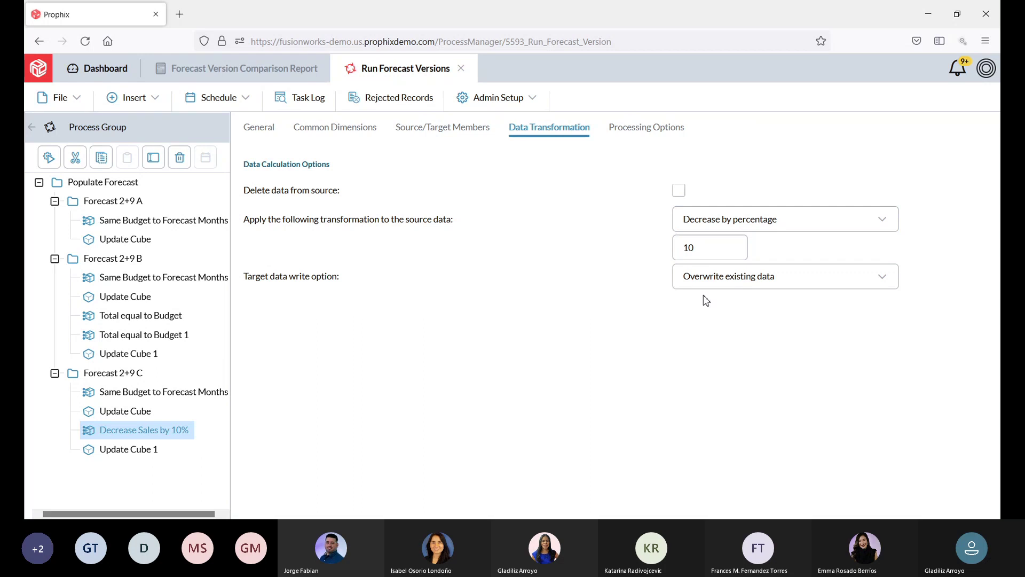
# - Go back to the Forecast Version Comparison Report, refresh its data and check the Actual row for February and March
pyautogui.click(257, 75)
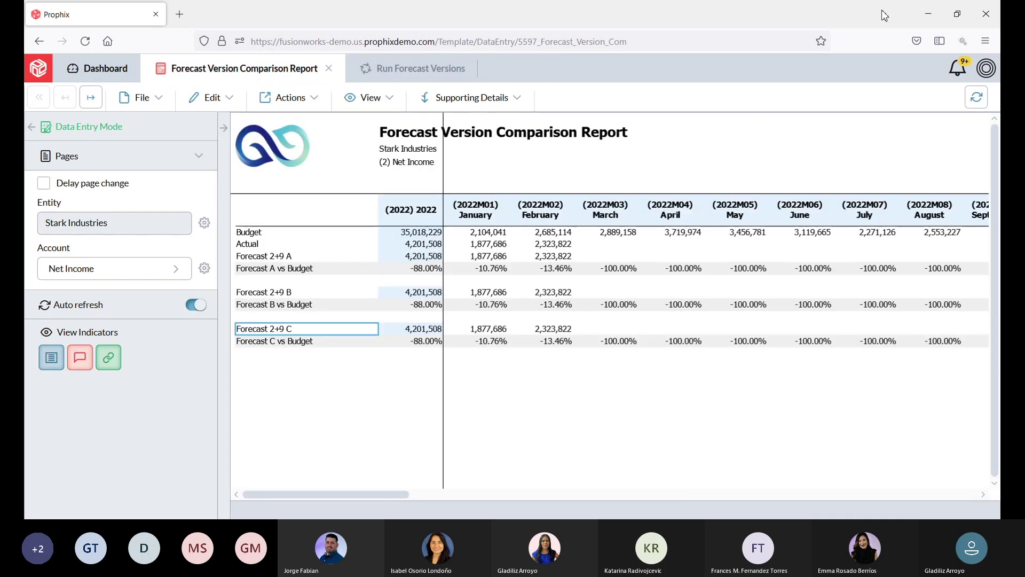
pyautogui.click(976, 104)
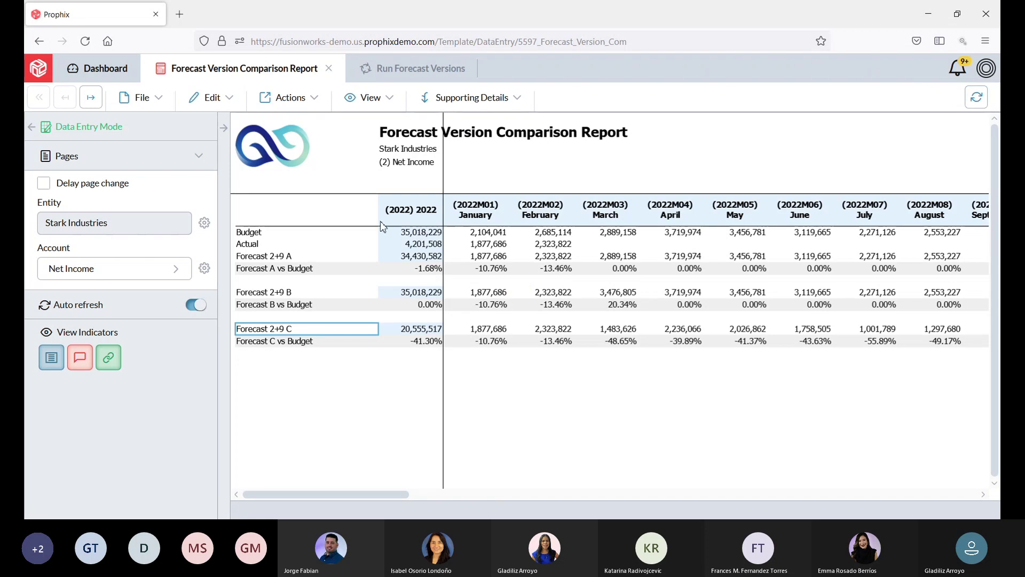
pyautogui.click(247, 244)
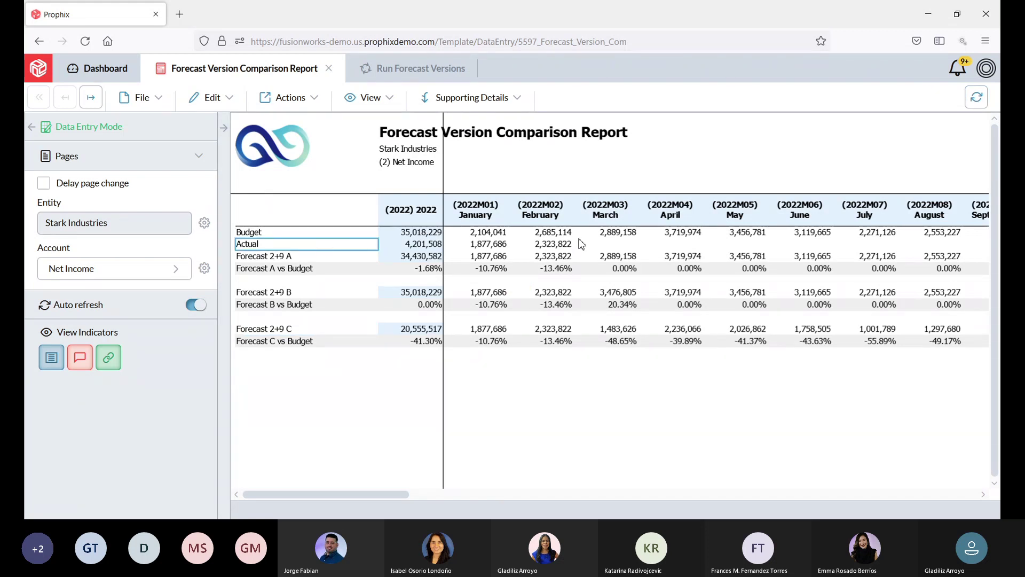
pyautogui.click(602, 247)
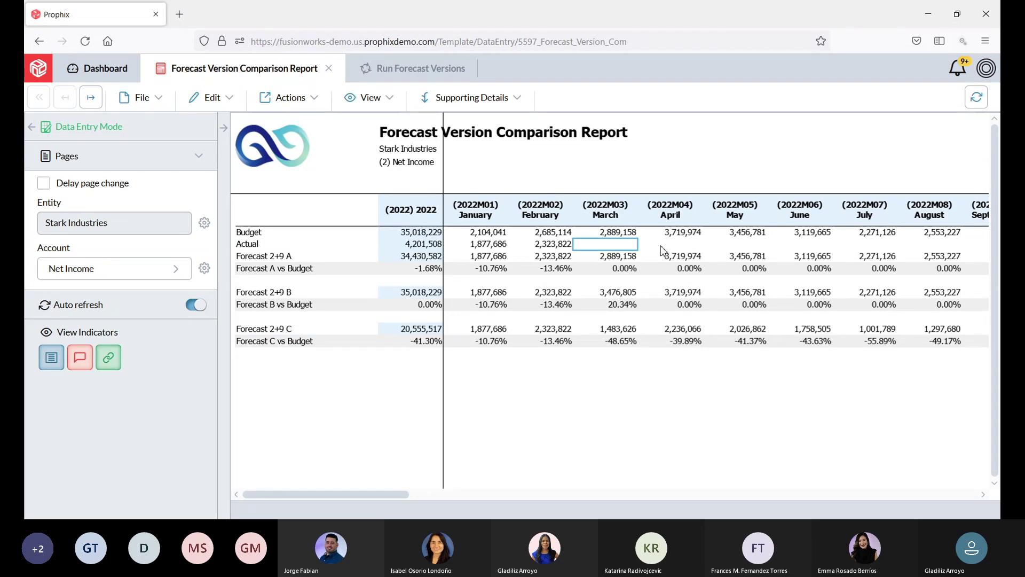
pyautogui.click(566, 247)
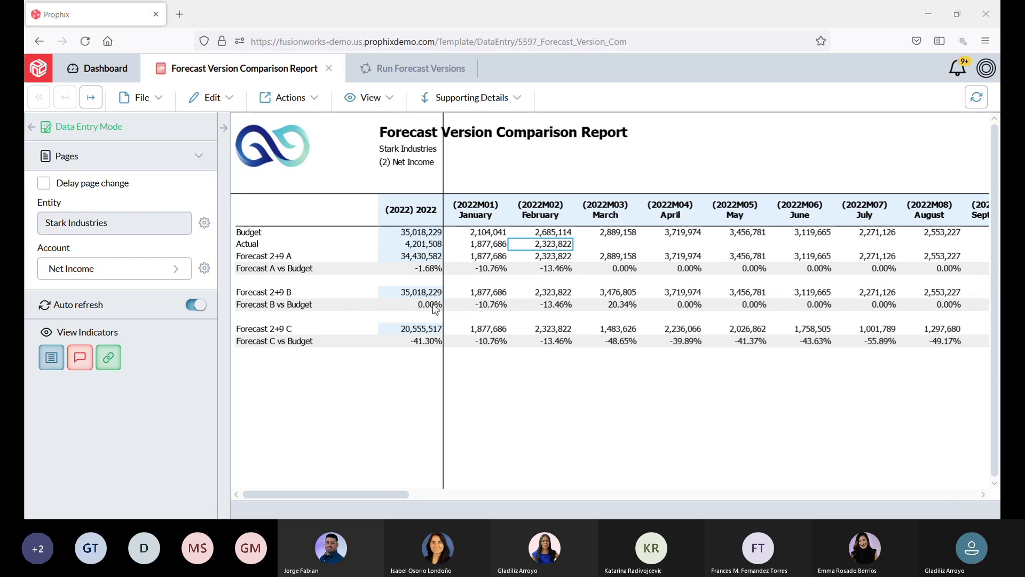
# - Compare the Forecast 2+9 A row with the Budget row from March to May and check its variance for March and April
pyautogui.click(557, 259)
pyautogui.click(599, 259)
pyautogui.click(618, 235)
pyautogui.click(616, 257)
pyautogui.click(619, 234)
pyautogui.click(679, 259)
pyautogui.click(688, 235)
pyautogui.click(685, 259)
pyautogui.click(736, 234)
pyautogui.click(738, 258)
pyautogui.click(679, 270)
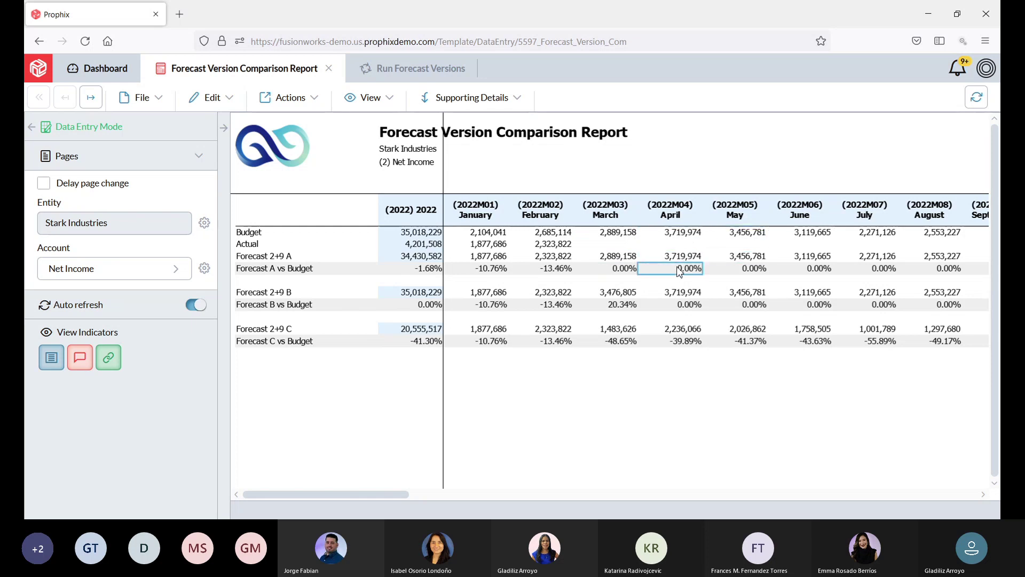
pyautogui.click(629, 273)
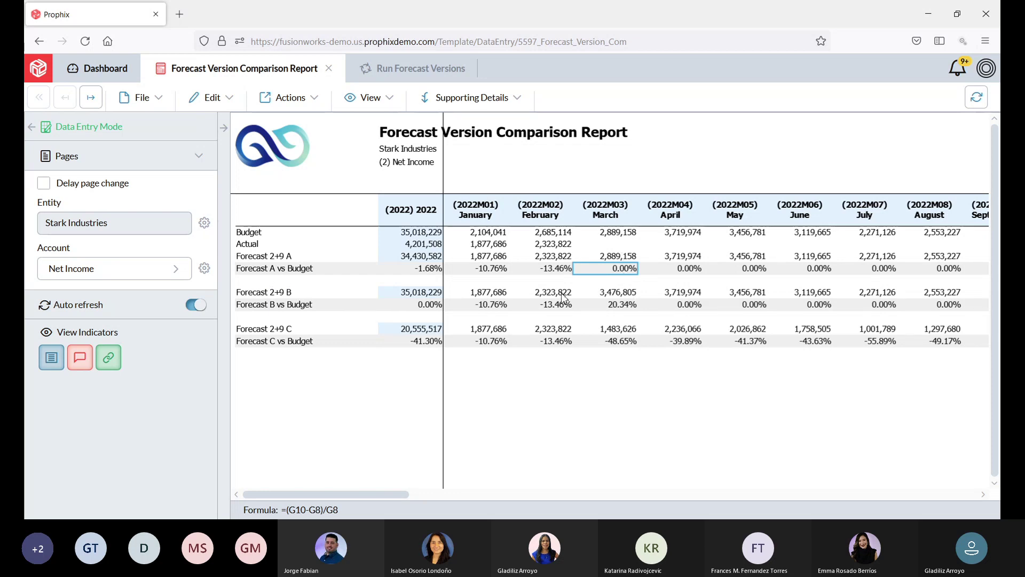
# - Compare the monthly Forecast 2+9 B values with the Budget from March to June, focusing again on March
pyautogui.click(606, 295)
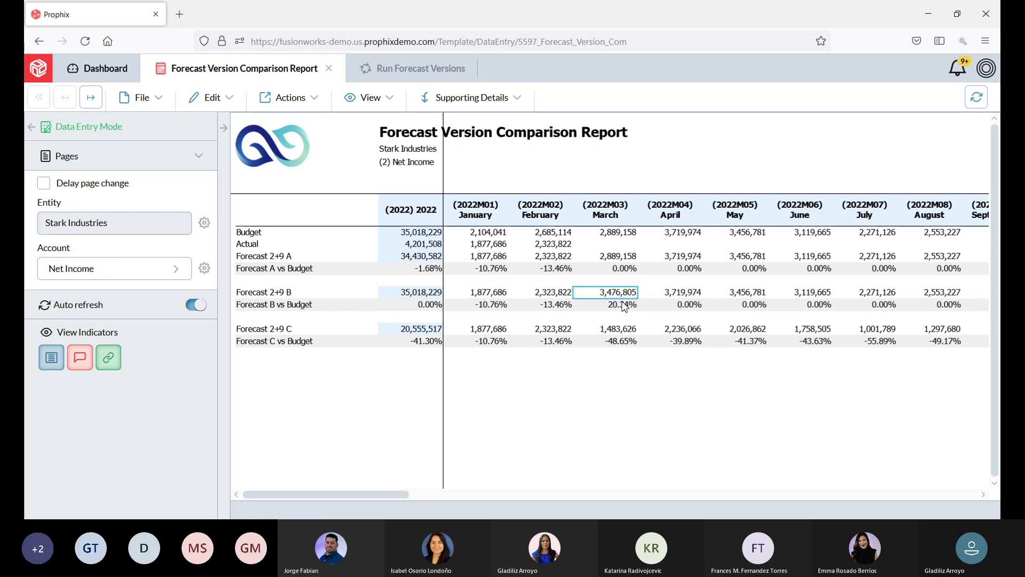
pyautogui.click(619, 235)
pyautogui.click(683, 235)
pyautogui.click(689, 293)
pyautogui.click(736, 237)
pyautogui.click(749, 297)
pyautogui.click(796, 244)
pyautogui.click(807, 298)
pyautogui.click(612, 234)
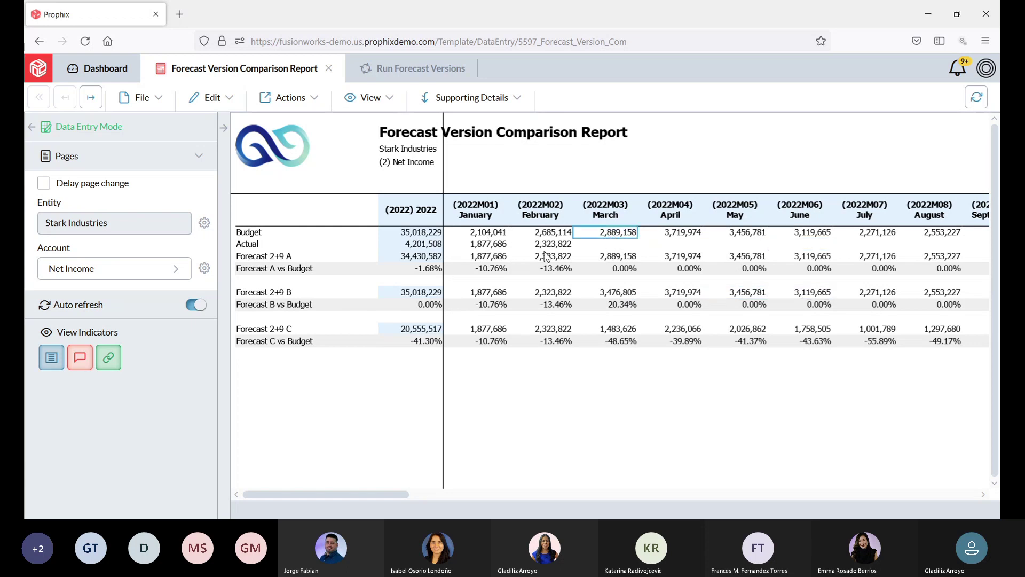
pyautogui.click(619, 297)
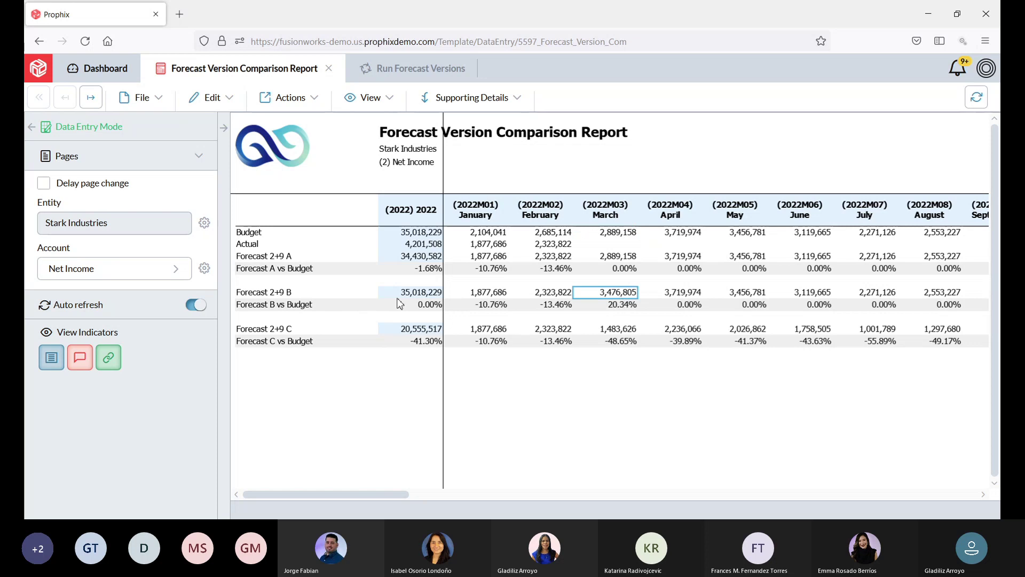
# - Compare the full-year 2022 total of Forecast 2+9 B with the Budget total
pyautogui.click(418, 297)
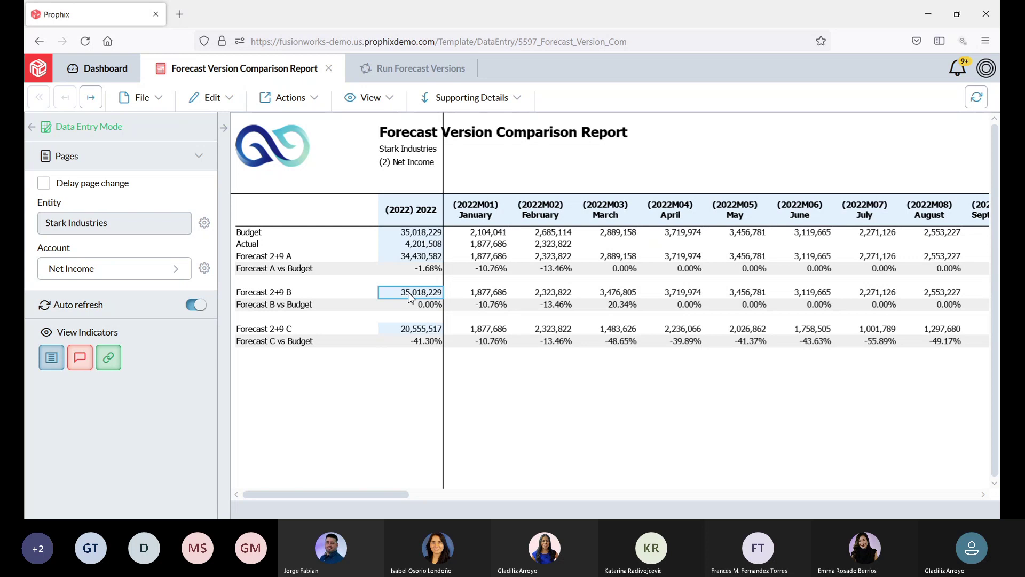
pyautogui.click(416, 235)
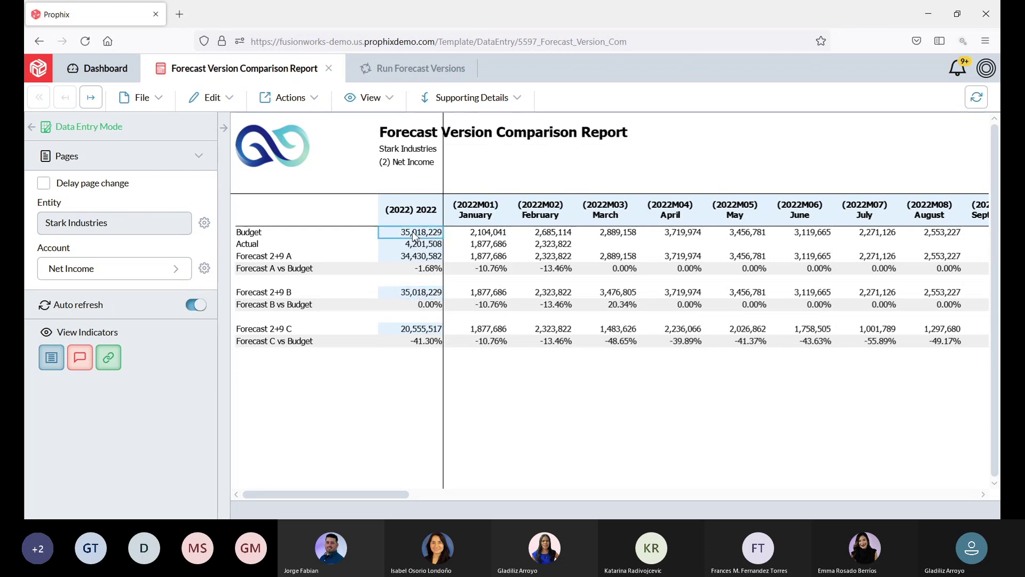
pyautogui.click(414, 290)
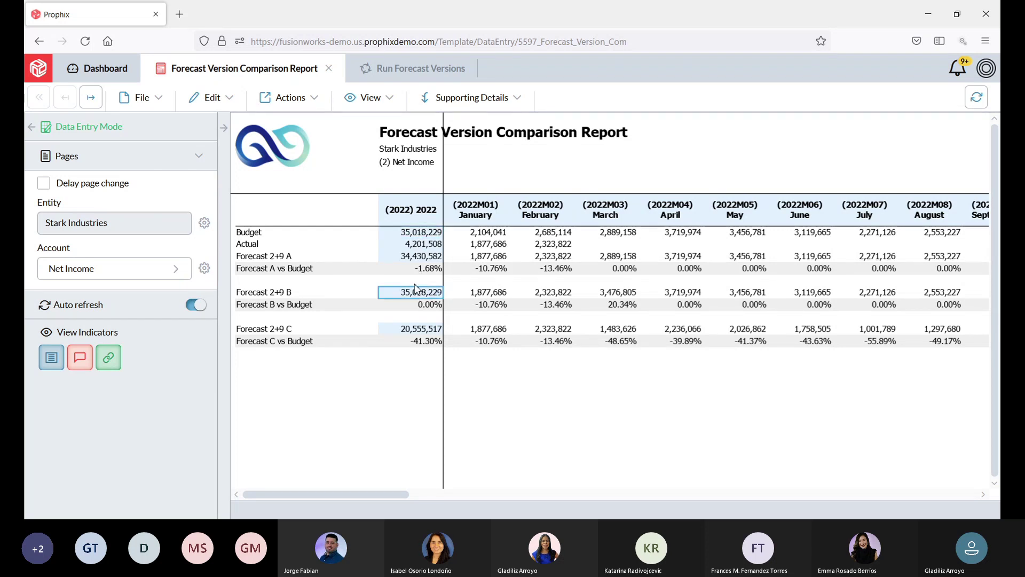